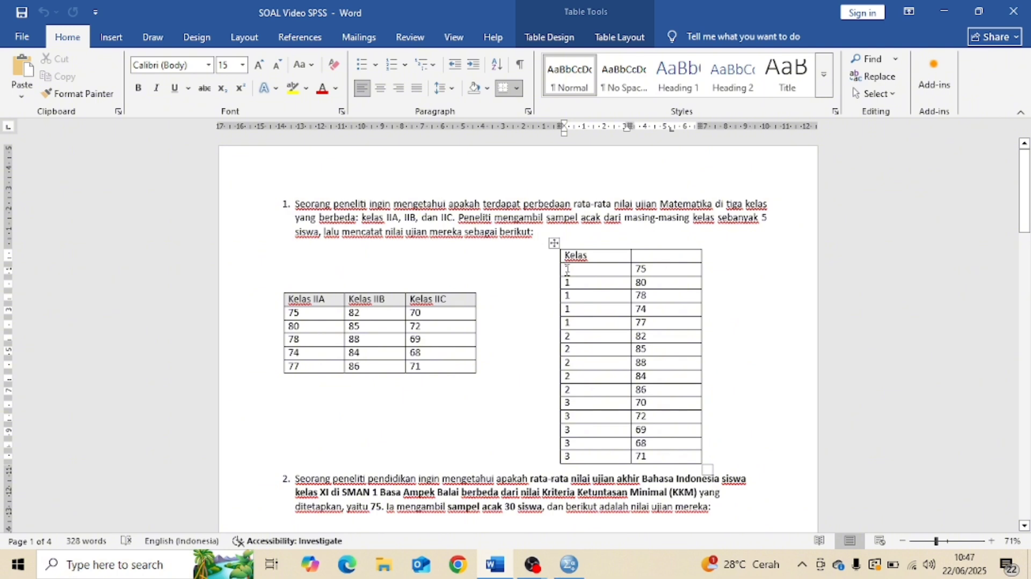
# Copy the class codes and scores below the header of the Kelas table and paste them into the empty SPSS dataset from row 1.
pyautogui.moveTo(567, 269); pyautogui.dragTo(671, 457)
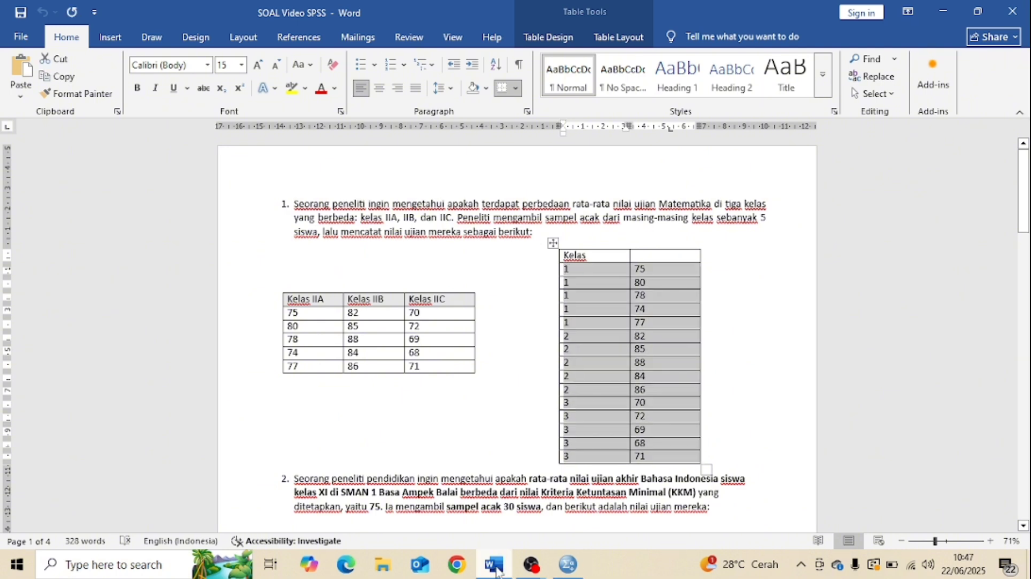
pyautogui.click(589, 288)
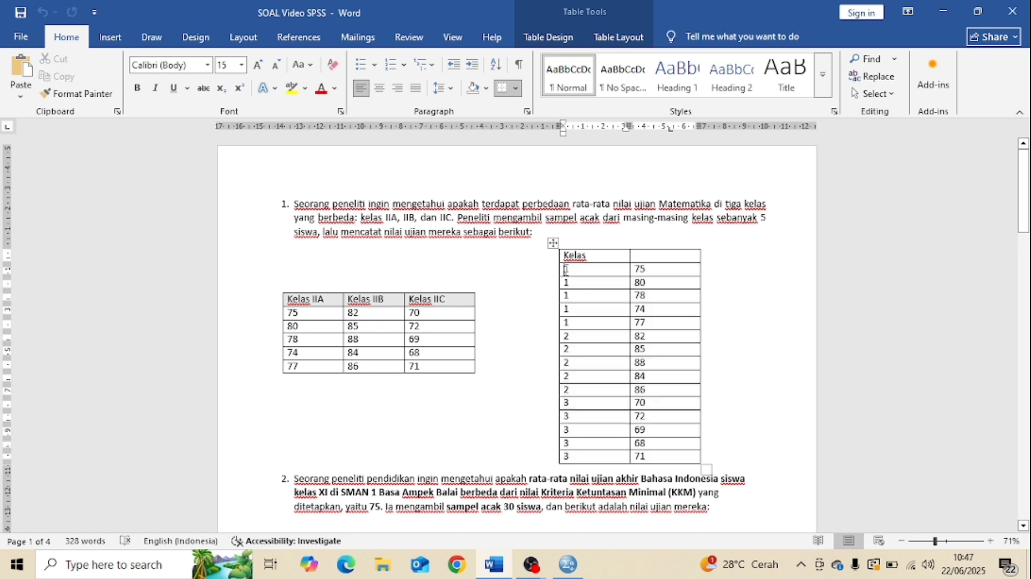
pyautogui.moveTo(566, 269); pyautogui.dragTo(659, 457)
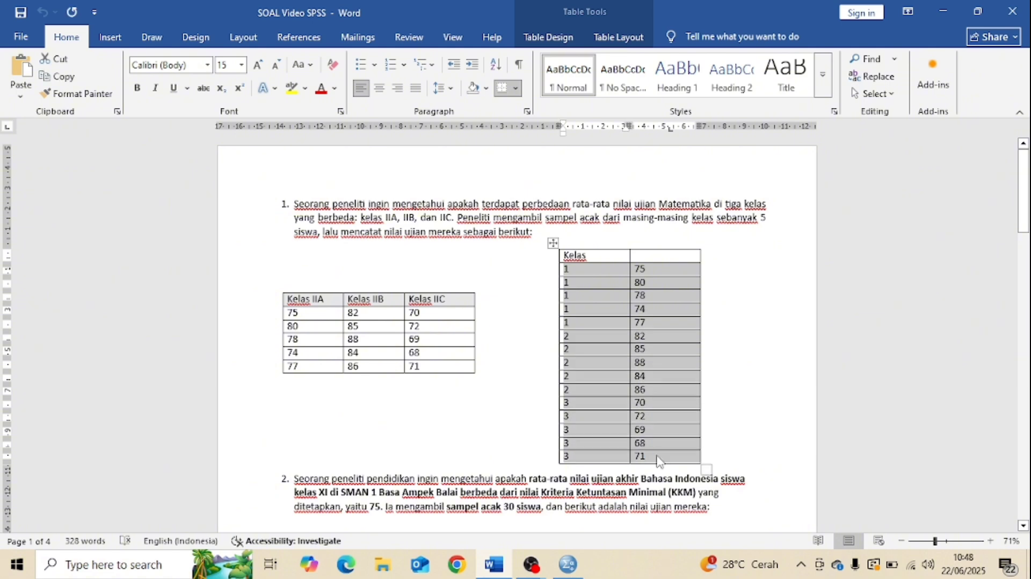
pyautogui.click(569, 564)
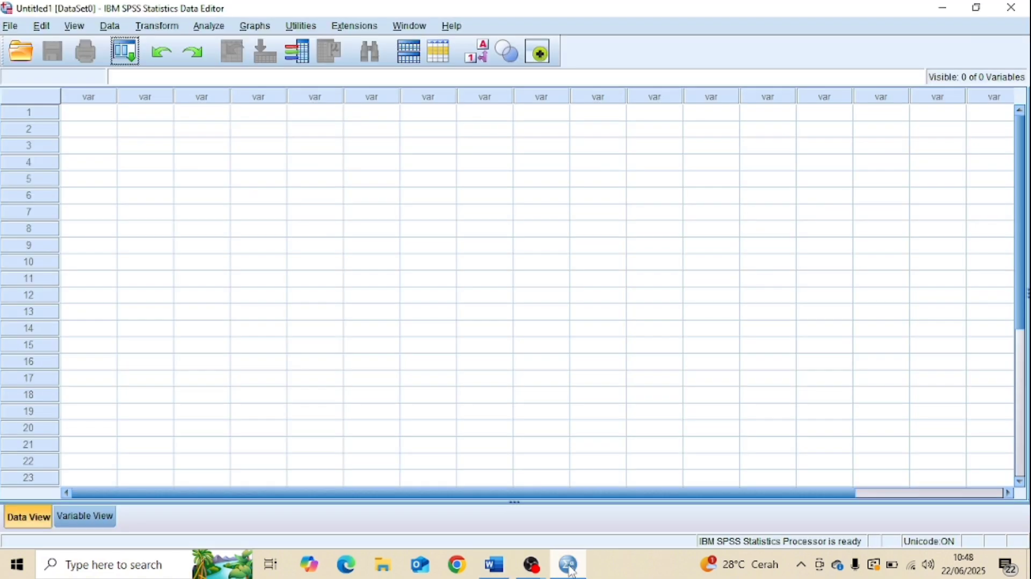
pyautogui.click(97, 112)
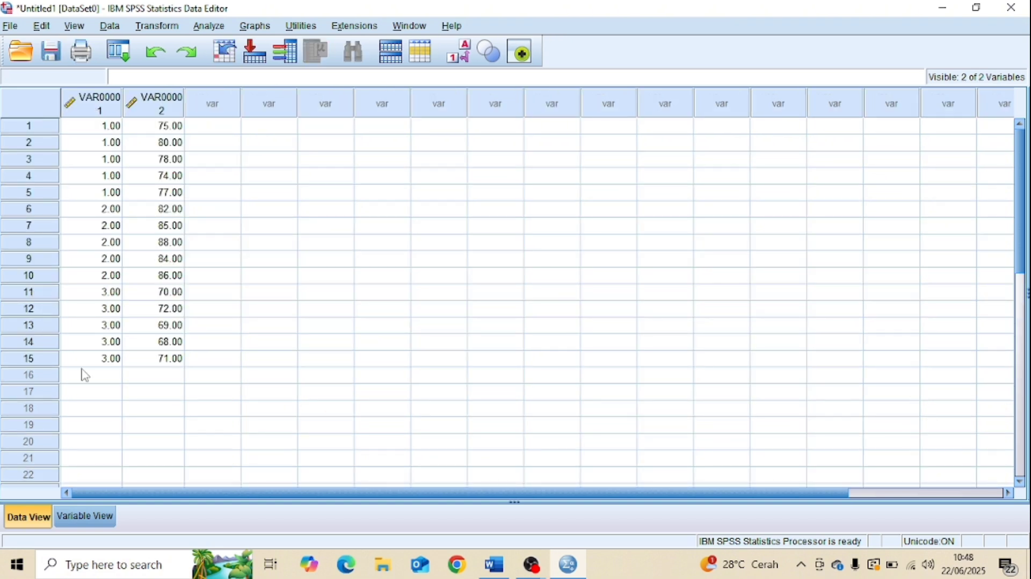
# Name the first variable Kelas and the second variable Nilai.
pyautogui.click(85, 518)
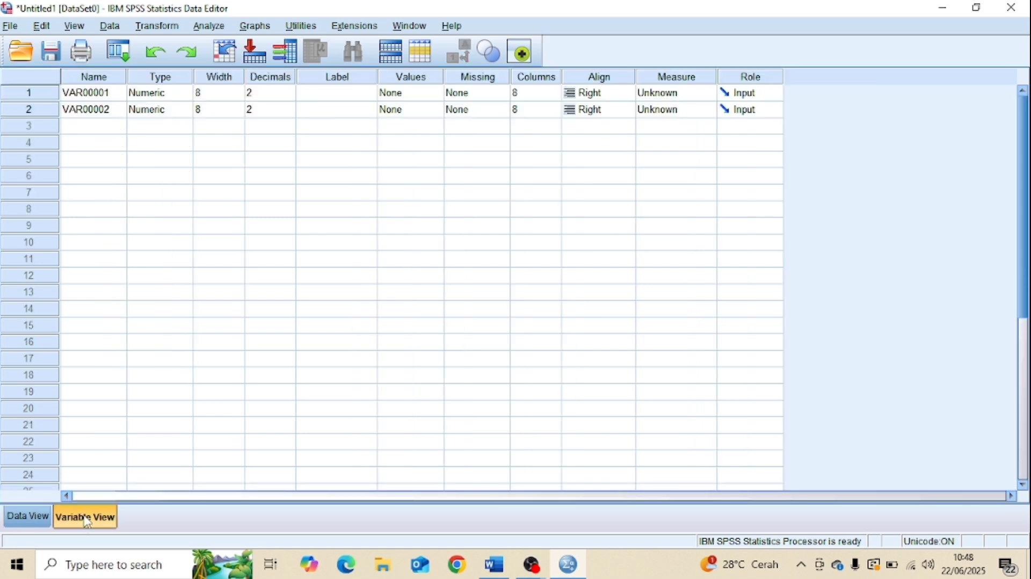
pyautogui.click(112, 96)
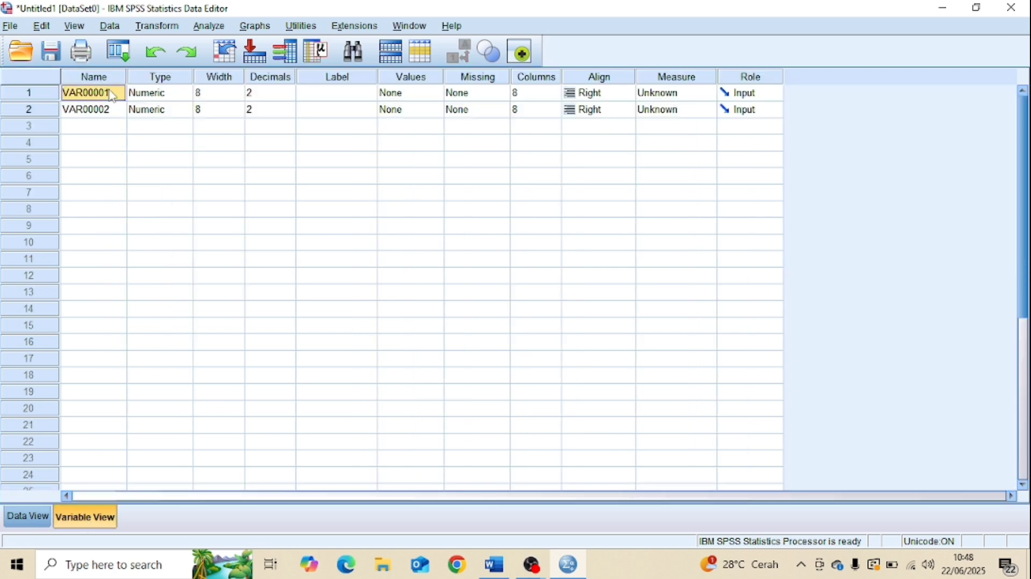
pyautogui.doubleClick(111, 93)
pyautogui.write('K')
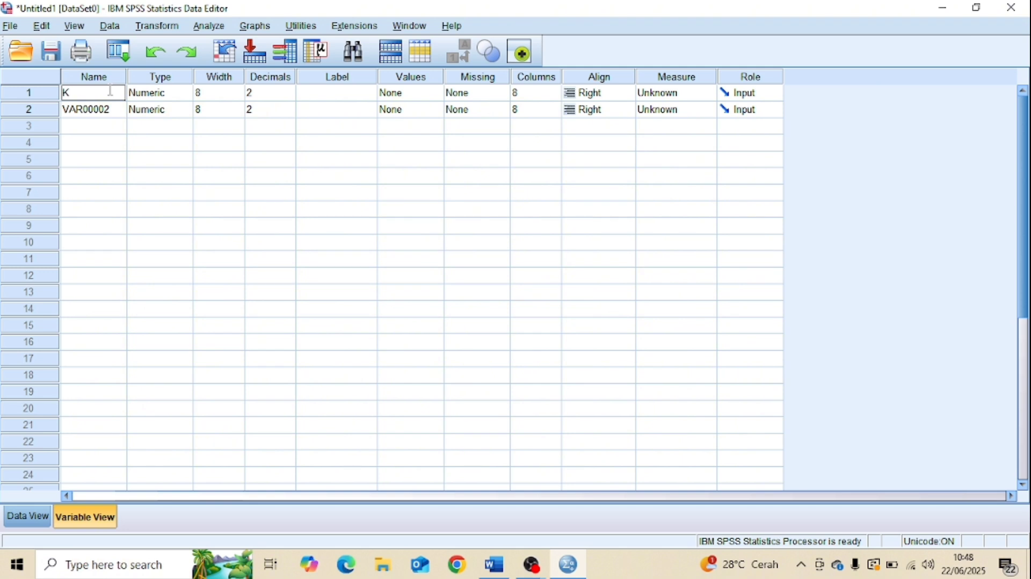
pyautogui.write('elas')
pyautogui.click(94, 109)
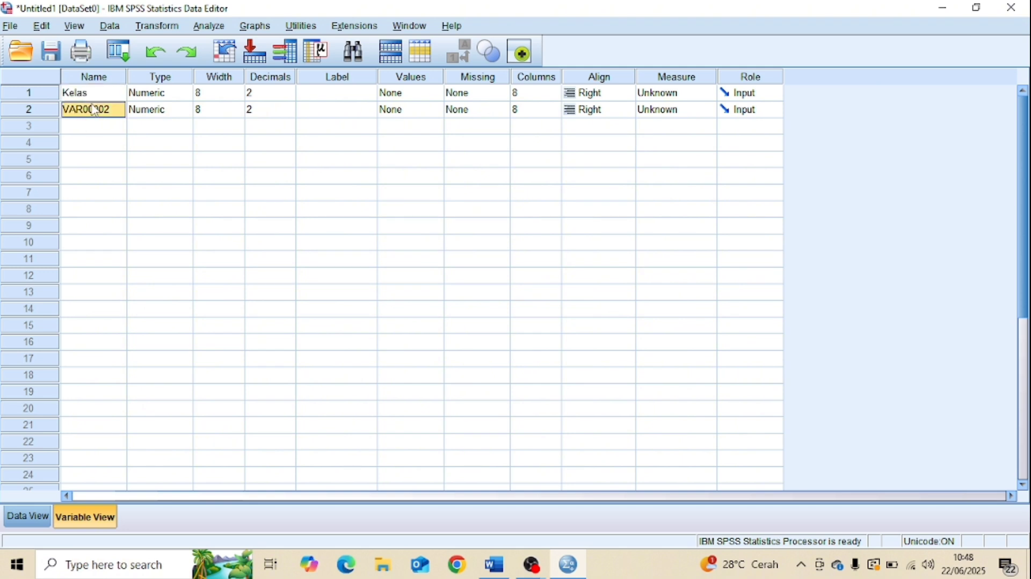
pyautogui.write('Nilai')
# Set the number of decimals for the Kelas variable to 0.
pyautogui.click(273, 93)
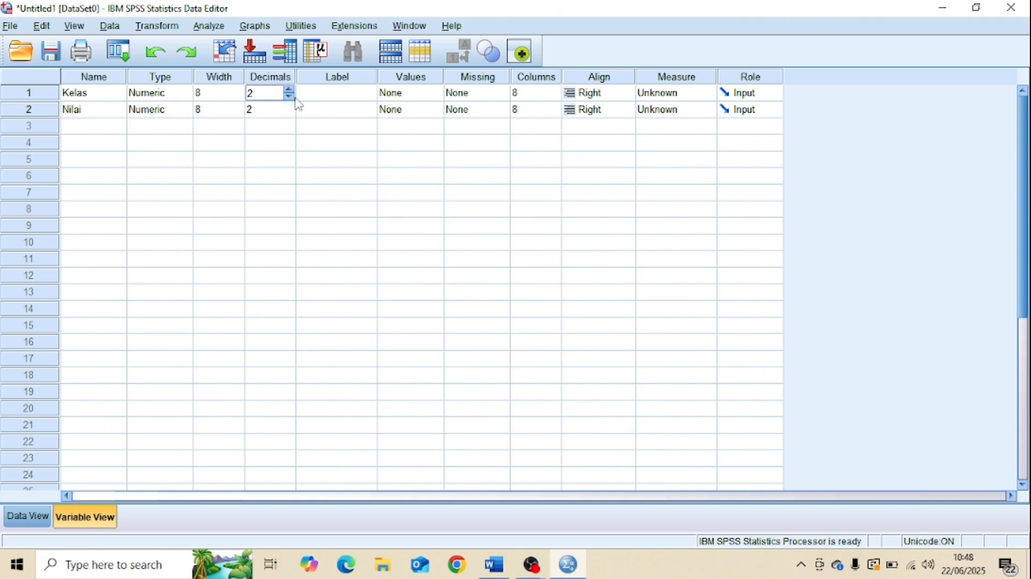
pyautogui.click(290, 97)
pyautogui.click(290, 97)
# Add the value label 1 = "Kelas IIA" to the Kelas variable.
pyautogui.click(413, 100)
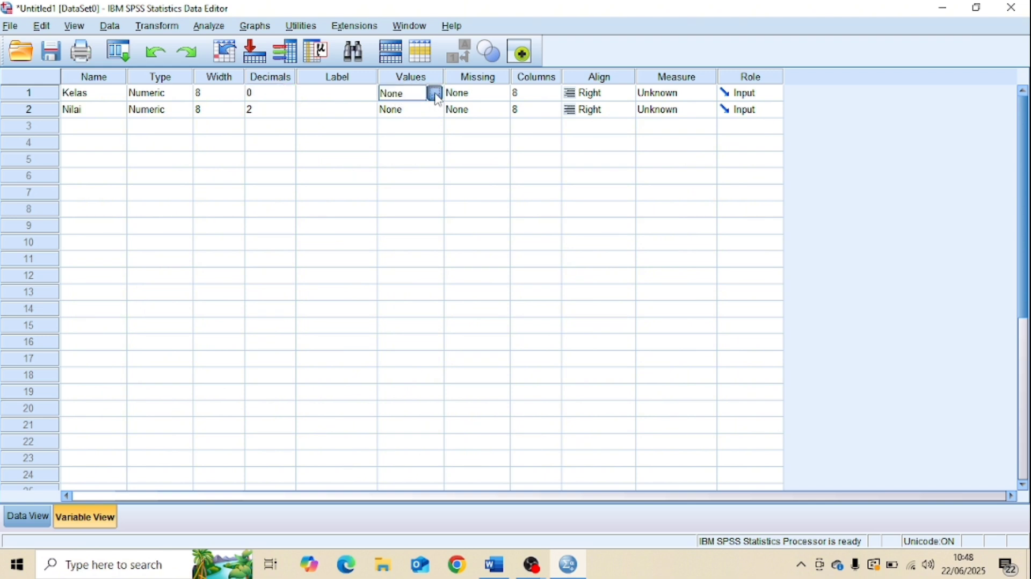
pyautogui.click(435, 95)
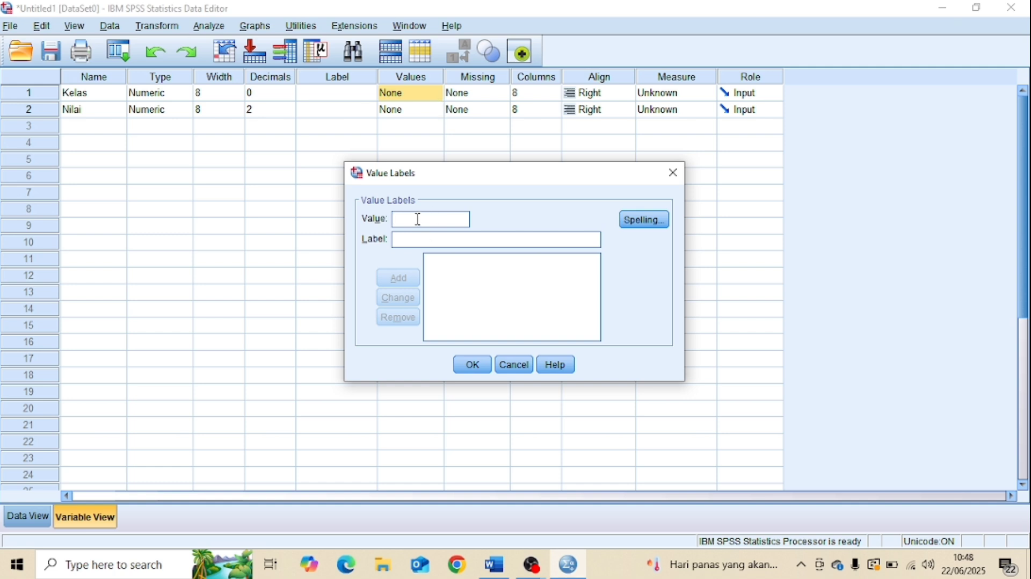
pyautogui.write('1')
pyautogui.click(410, 237)
pyautogui.write('Kel')
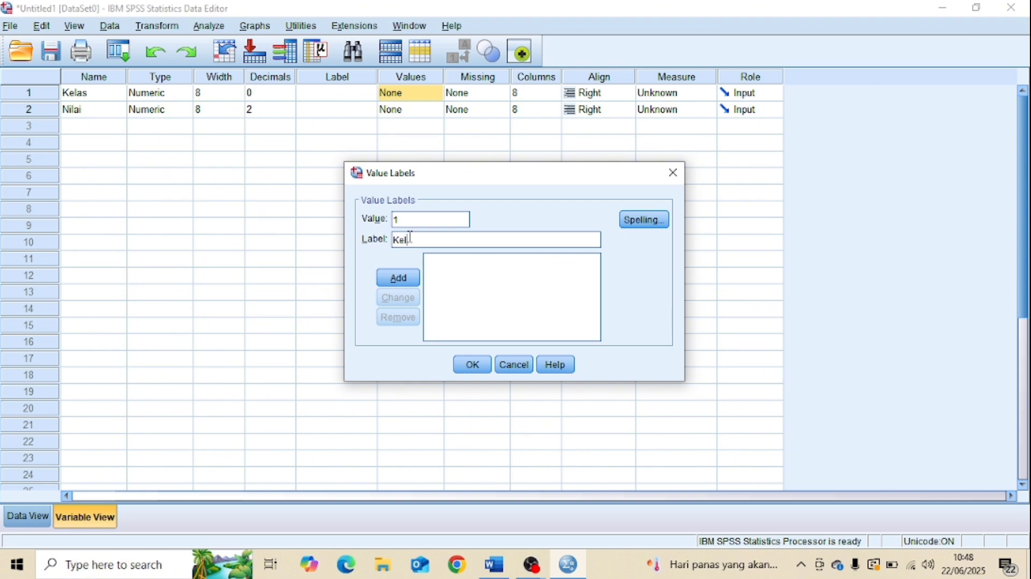
pyautogui.write('as IIA')
pyautogui.click(398, 278)
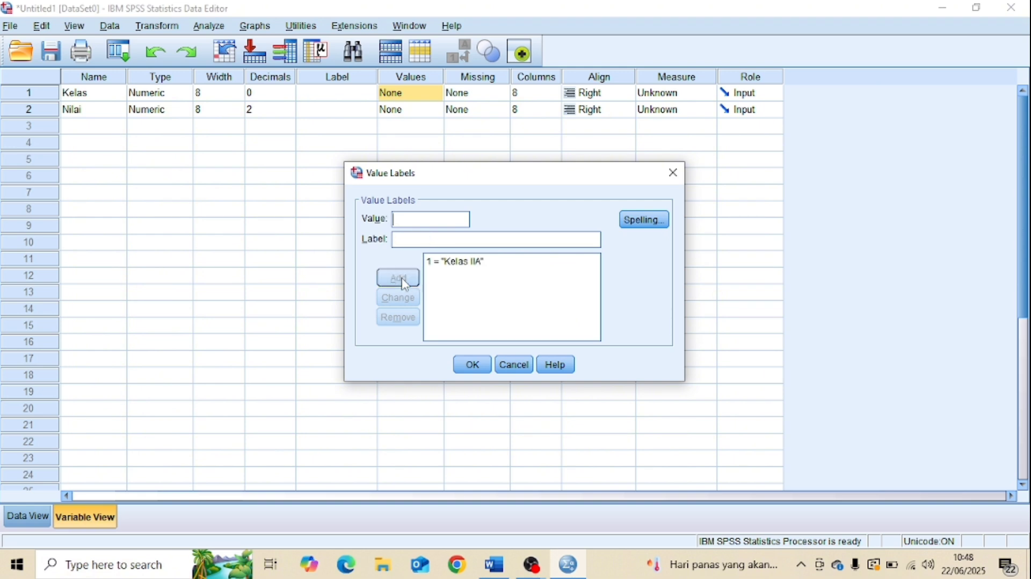
# Add the value labels 2 = "Kelas IIB" and 3 = "Kelas IIC" and apply the label set to Kelas.
pyautogui.write('2')
pyautogui.click(422, 240)
pyautogui.write('Kelas IIB')
pyautogui.click(397, 279)
pyautogui.write('3')
pyautogui.click(409, 242)
pyautogui.write('K')
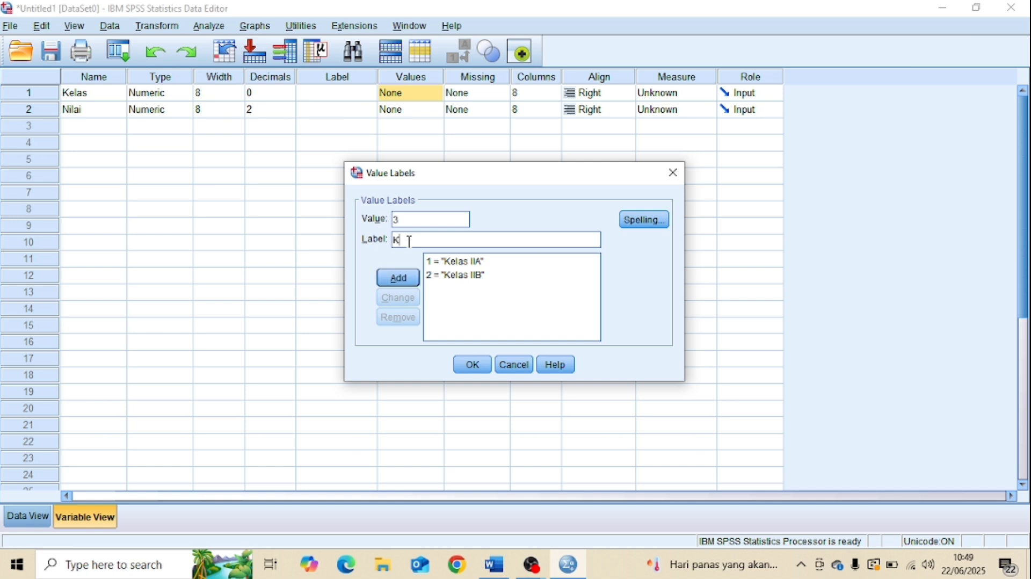
pyautogui.write('elas IIC')
pyautogui.click(400, 279)
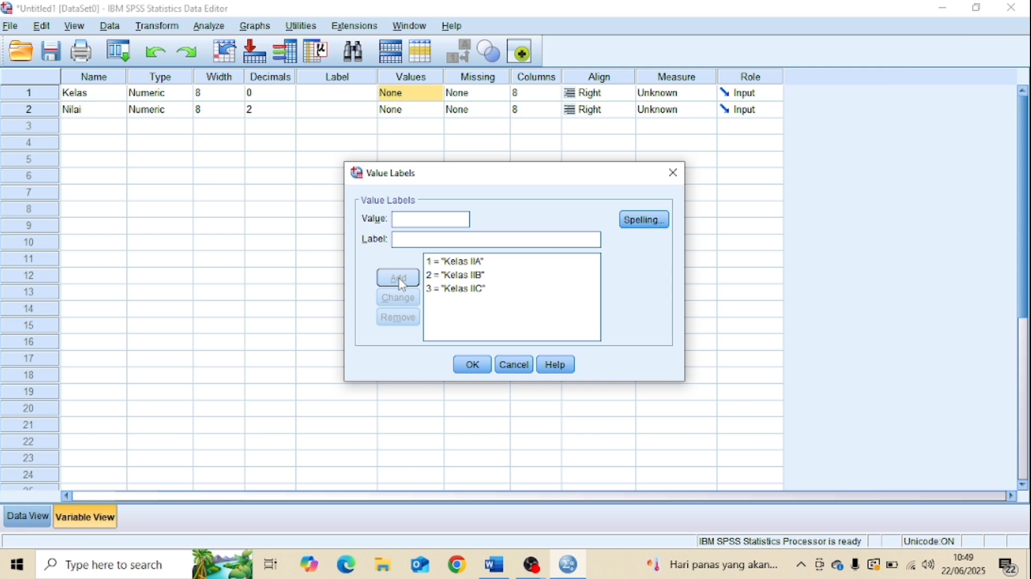
pyautogui.click(472, 364)
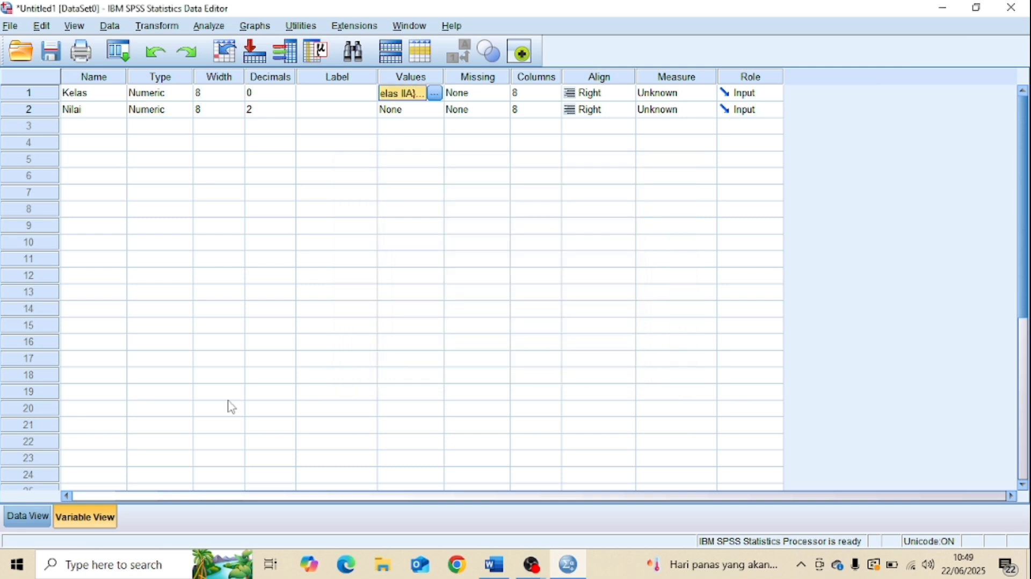
# Set up an Explore analysis from the data sheet with Kelas as the factor and Nilai as the dependent variable.
pyautogui.click(27, 518)
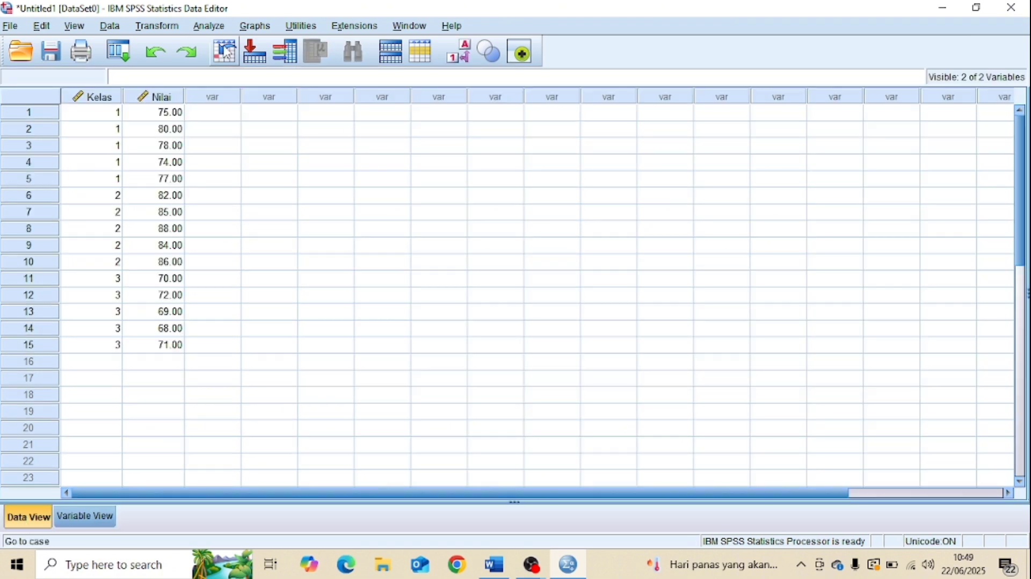
pyautogui.click(211, 28)
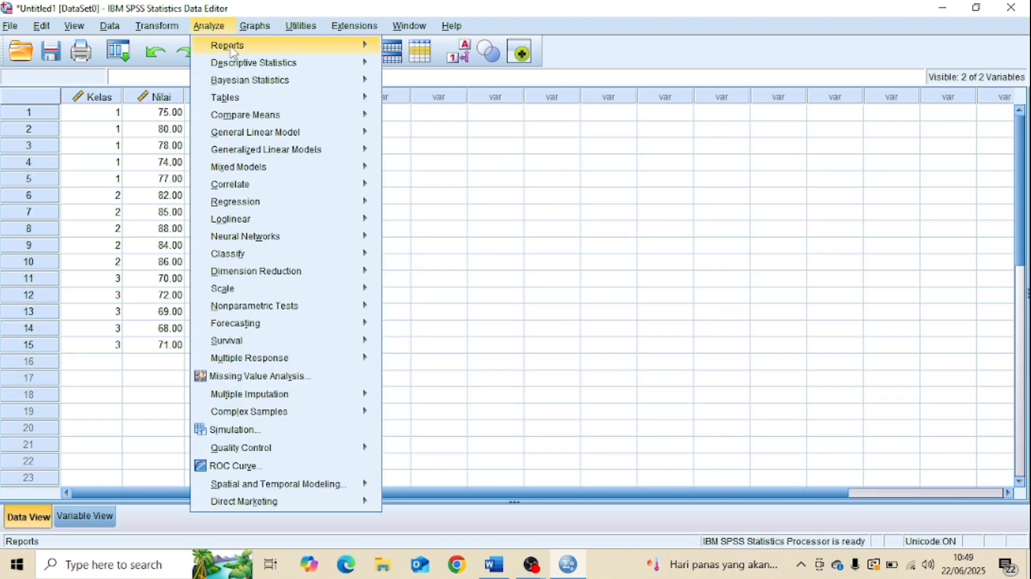
pyautogui.moveTo(252, 66)
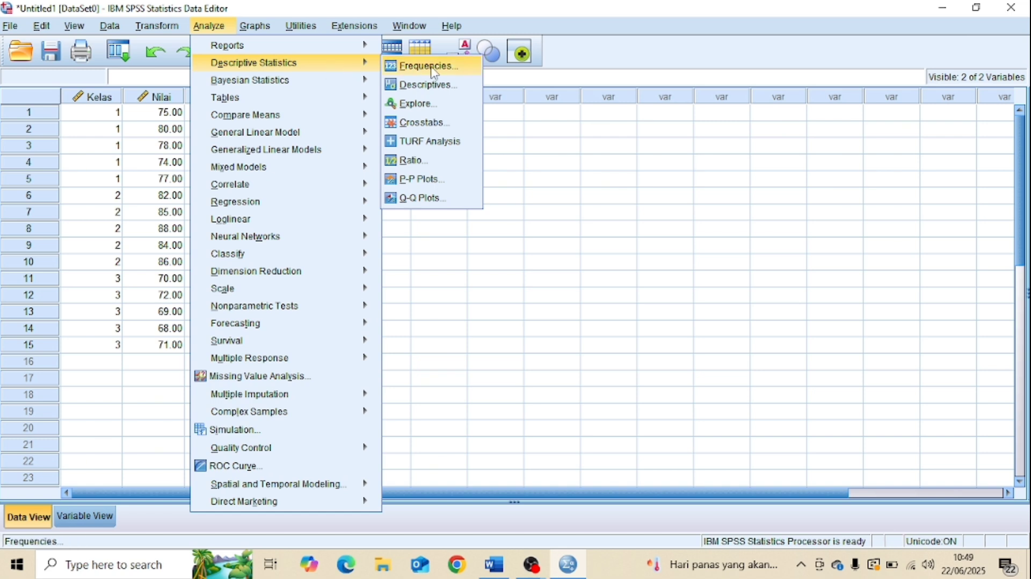
pyautogui.click(425, 109)
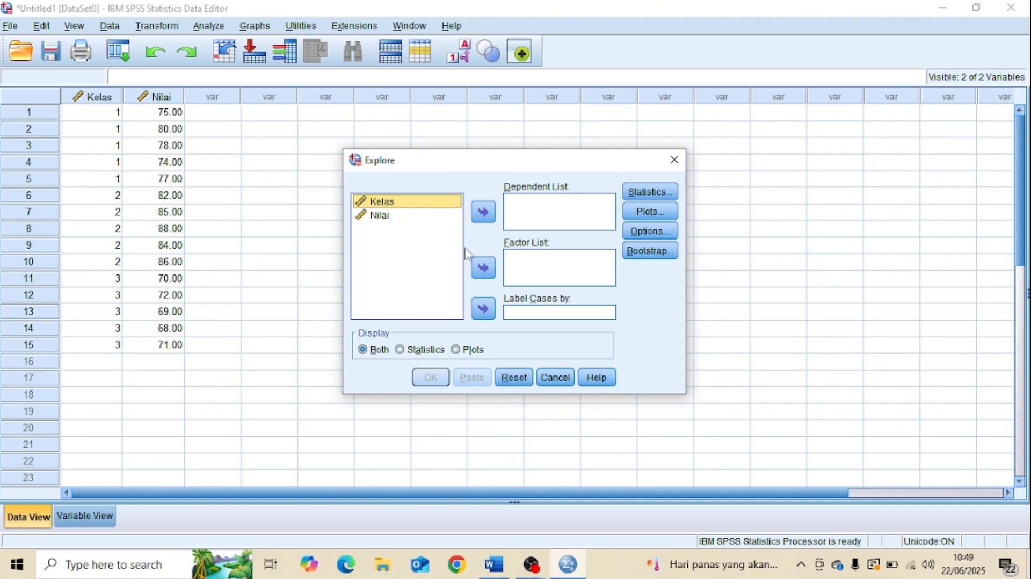
pyautogui.click(484, 268)
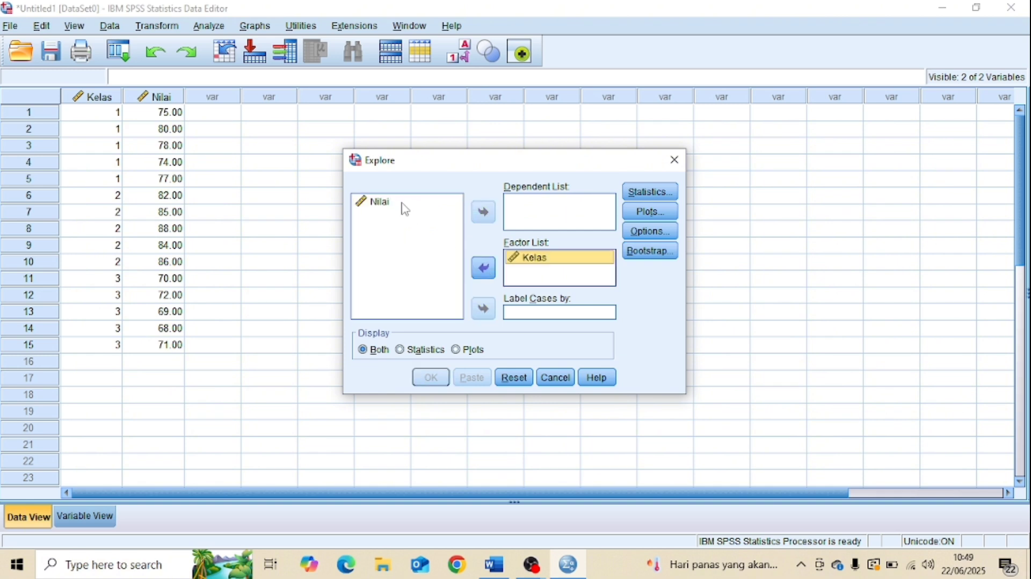
pyautogui.click(404, 209)
pyautogui.click(483, 215)
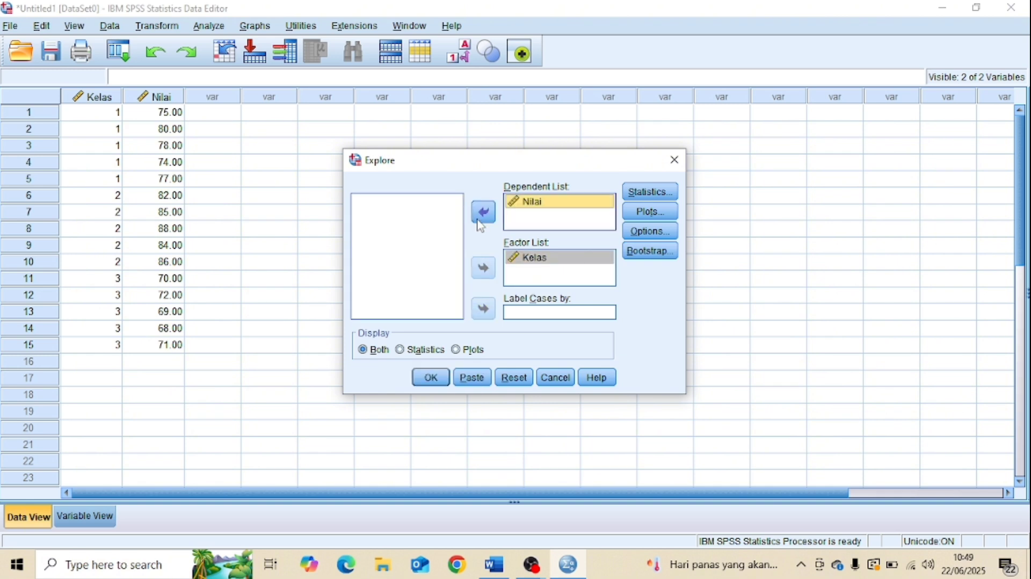
# Include normality plots with tests in the Explore analysis and run it.
pyautogui.click(651, 212)
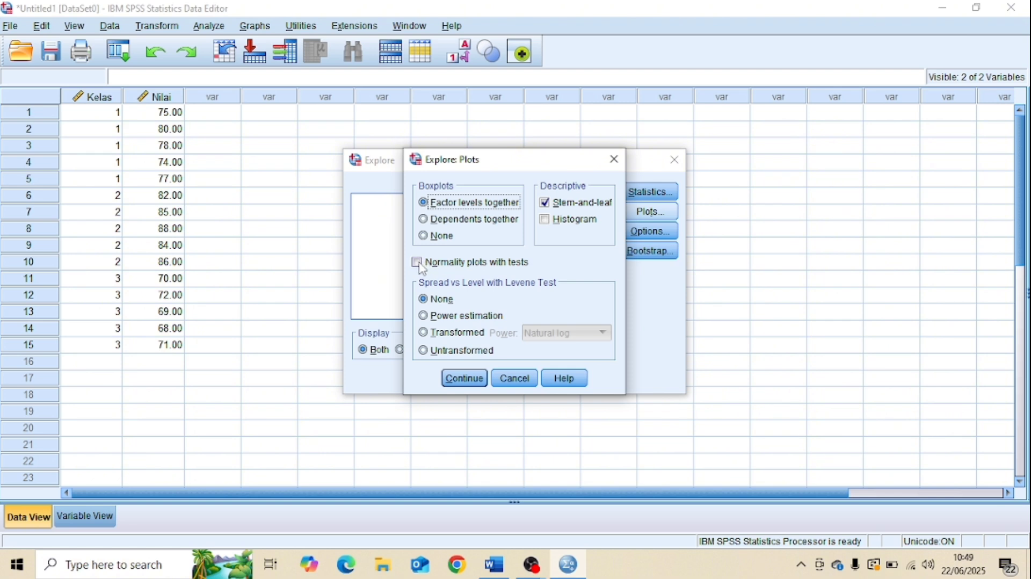
pyautogui.click(420, 267)
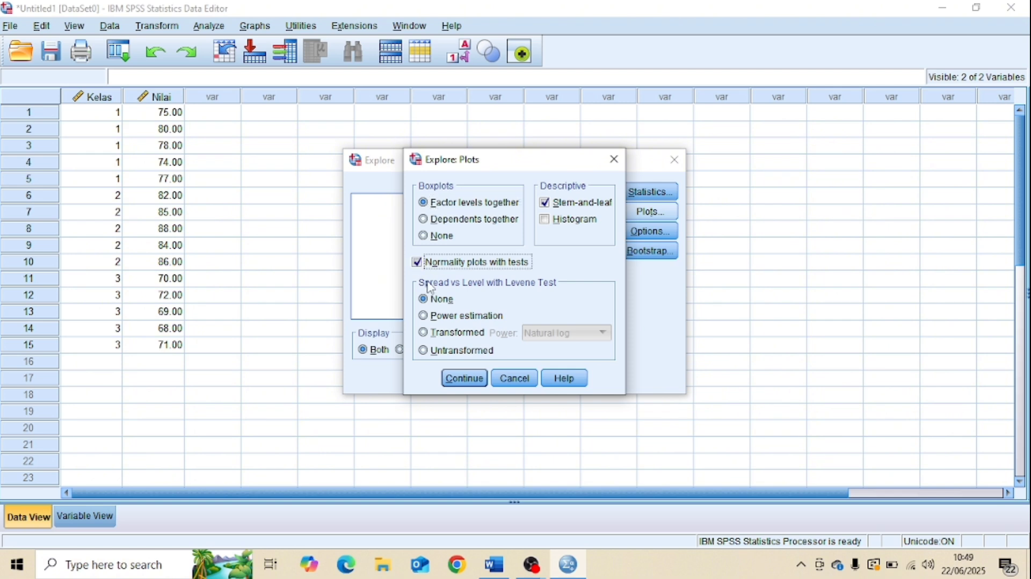
pyautogui.click(462, 377)
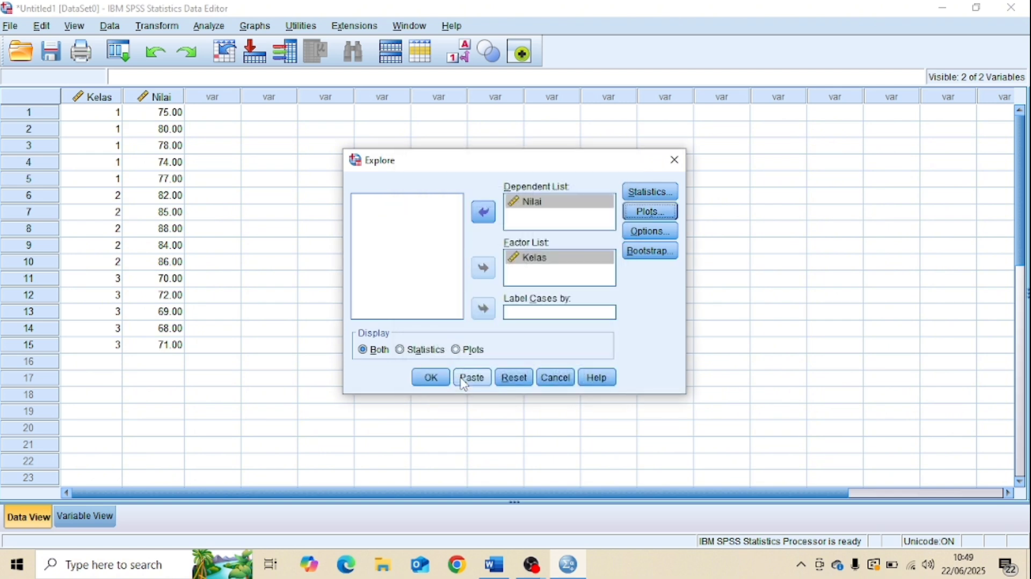
pyautogui.click(435, 381)
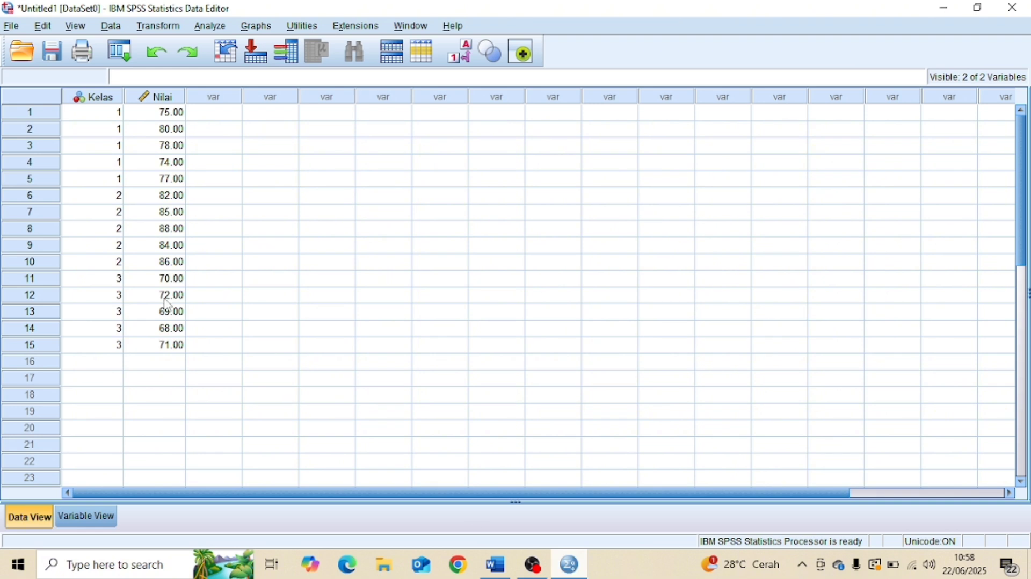
# Set up a One-Way ANOVA with Kelas as the factor and Nilai as the dependent variable.
pyautogui.click(215, 27)
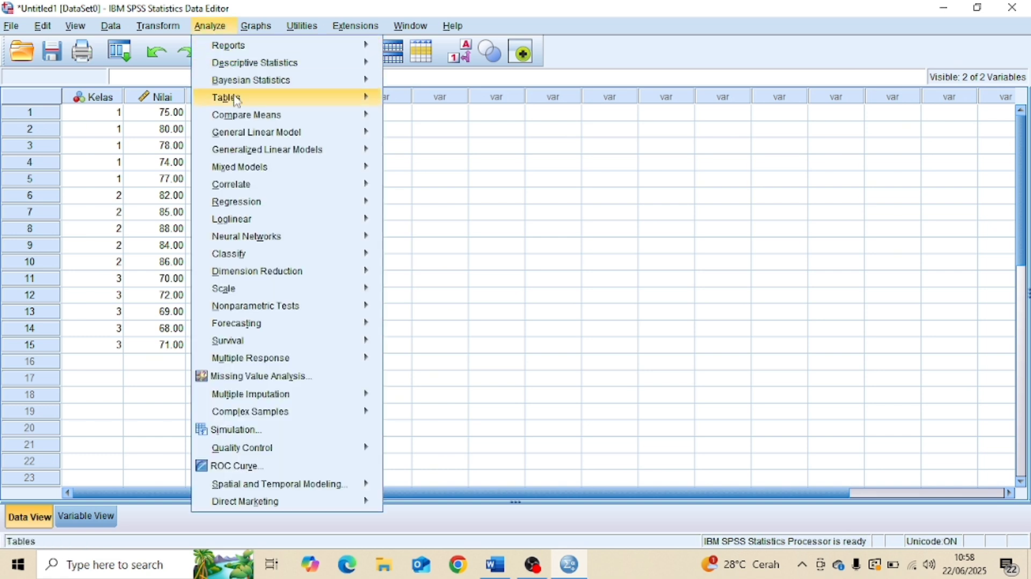
pyautogui.moveTo(238, 119)
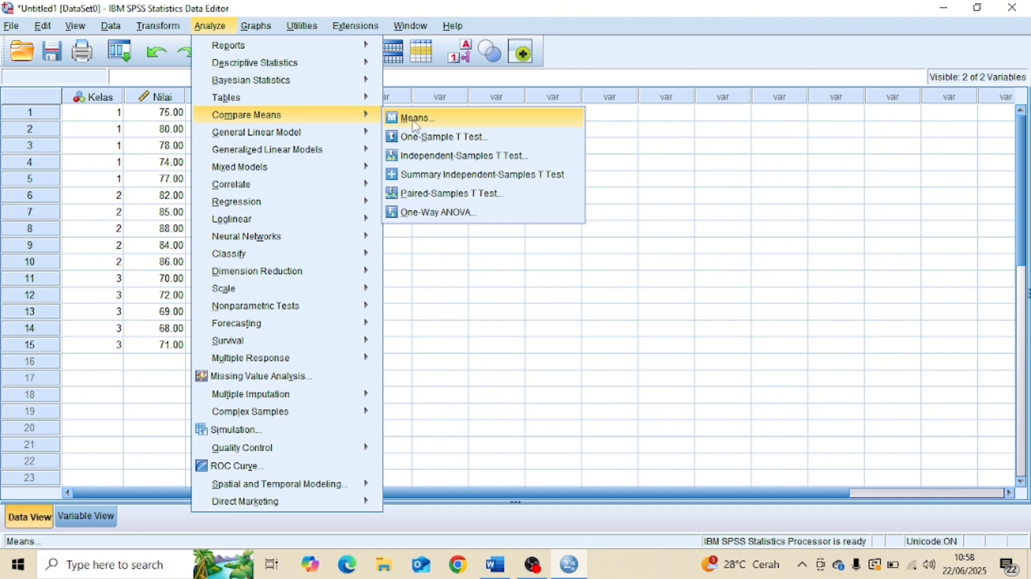
pyautogui.click(432, 212)
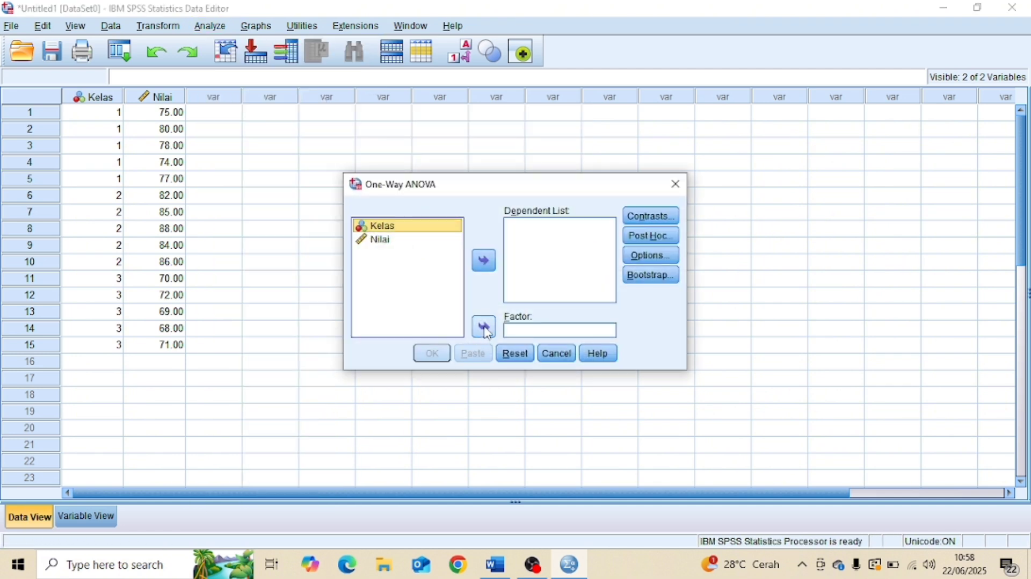
pyautogui.click(484, 326)
pyautogui.click(431, 229)
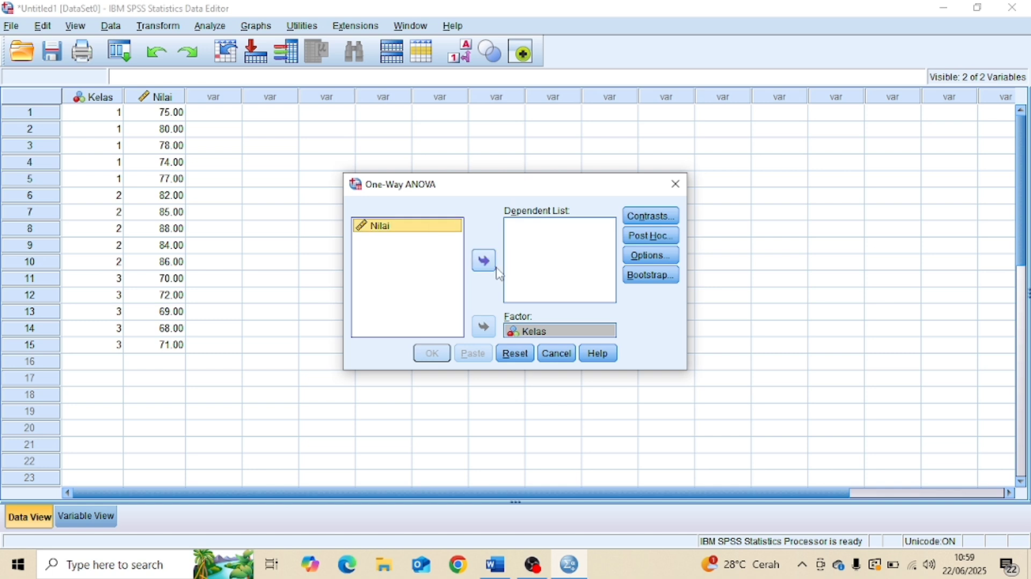
pyautogui.click(488, 262)
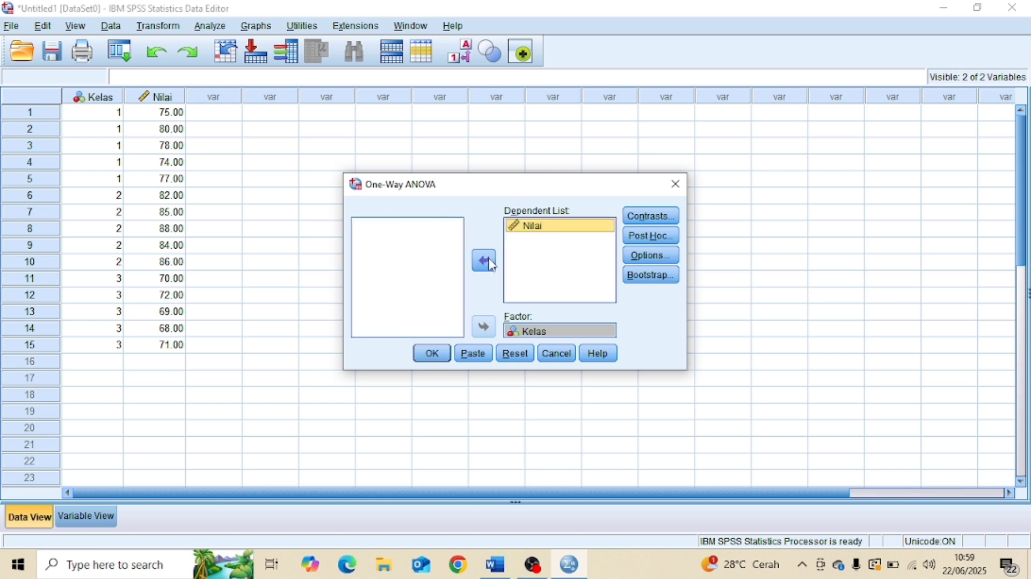
# Include the homogeneity of variance test in the One-Way ANOVA options.
pyautogui.click(642, 261)
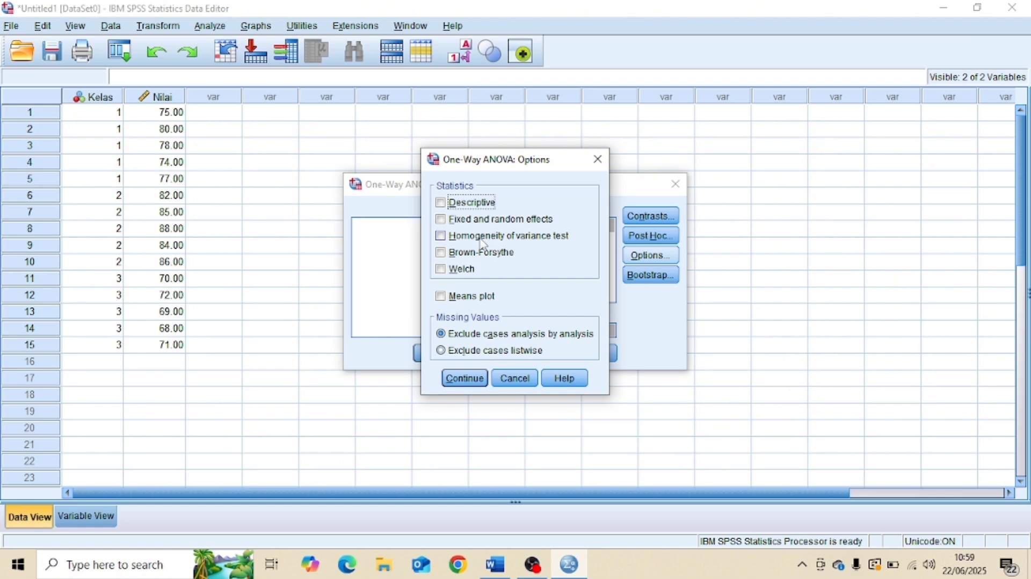
pyautogui.click(440, 242)
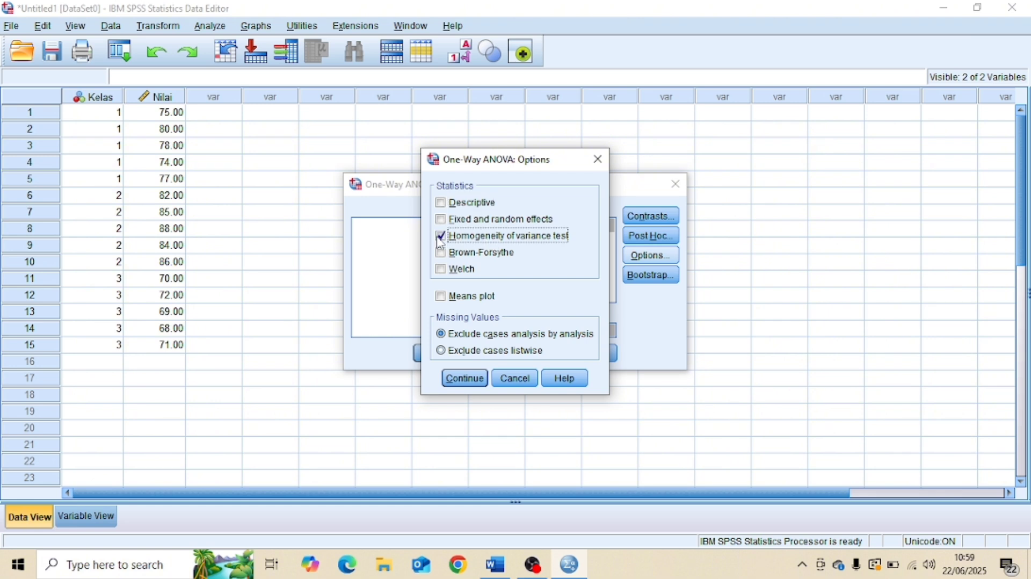
pyautogui.click(465, 379)
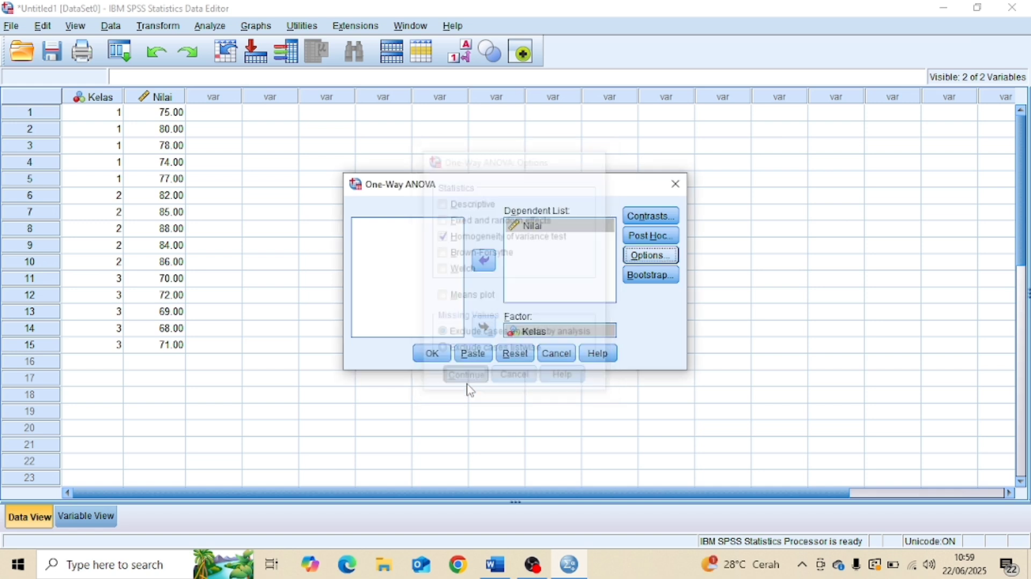
# Run the One-Way ANOVA and examine the significance values in its homogeneity of variances and ANOVA tables.
pyautogui.click(439, 354)
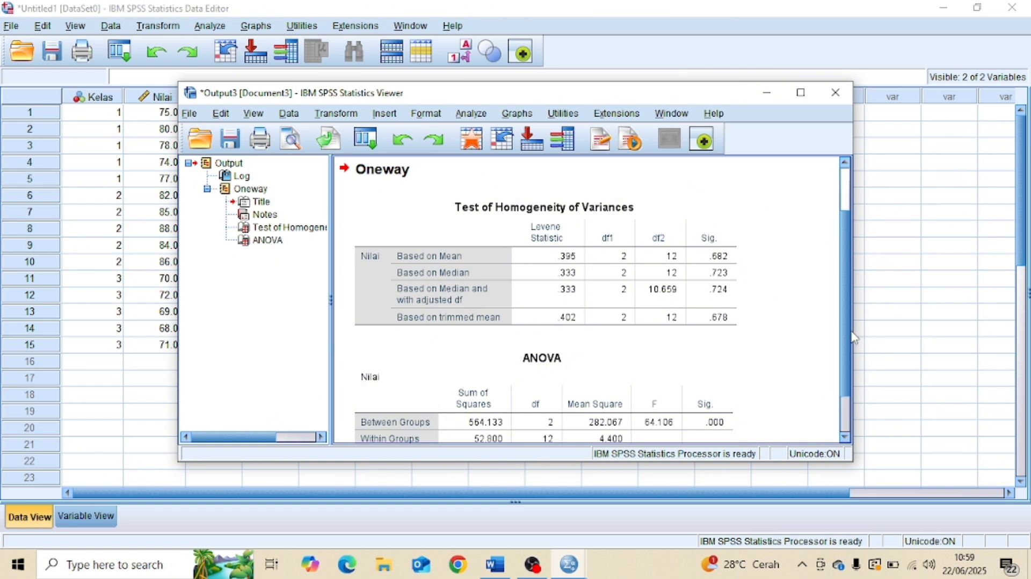
pyautogui.scroll(-3, 840, 327)
pyautogui.moveTo(850, 379); pyautogui.dragTo(852, 334)
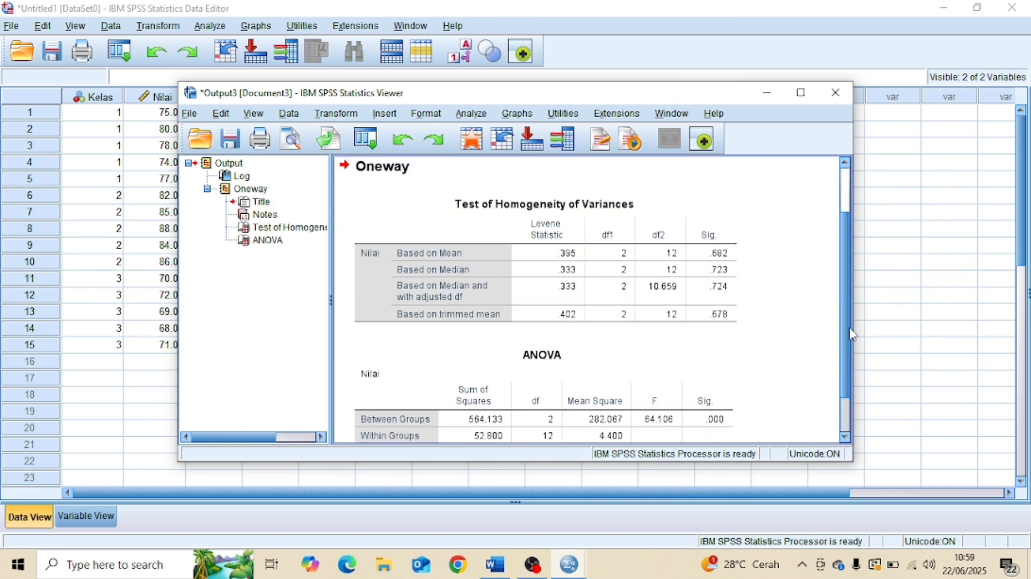
pyautogui.click(746, 269)
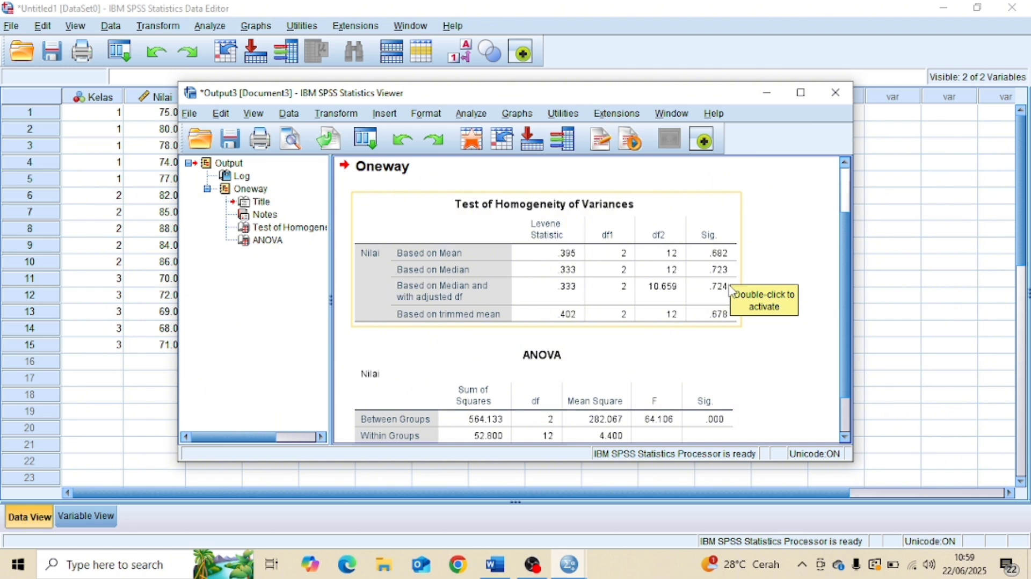
pyautogui.click(744, 327)
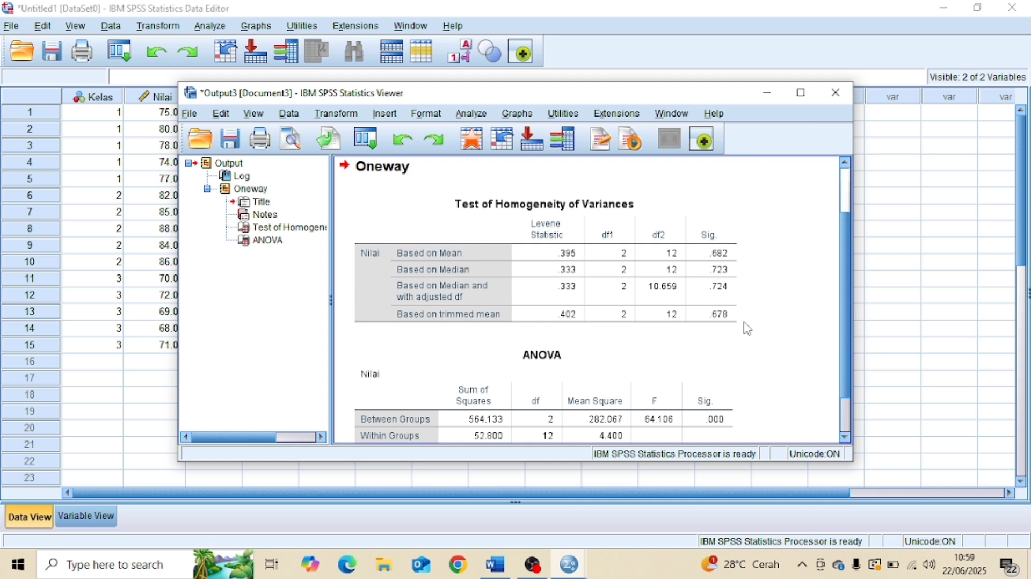
pyautogui.click(736, 318)
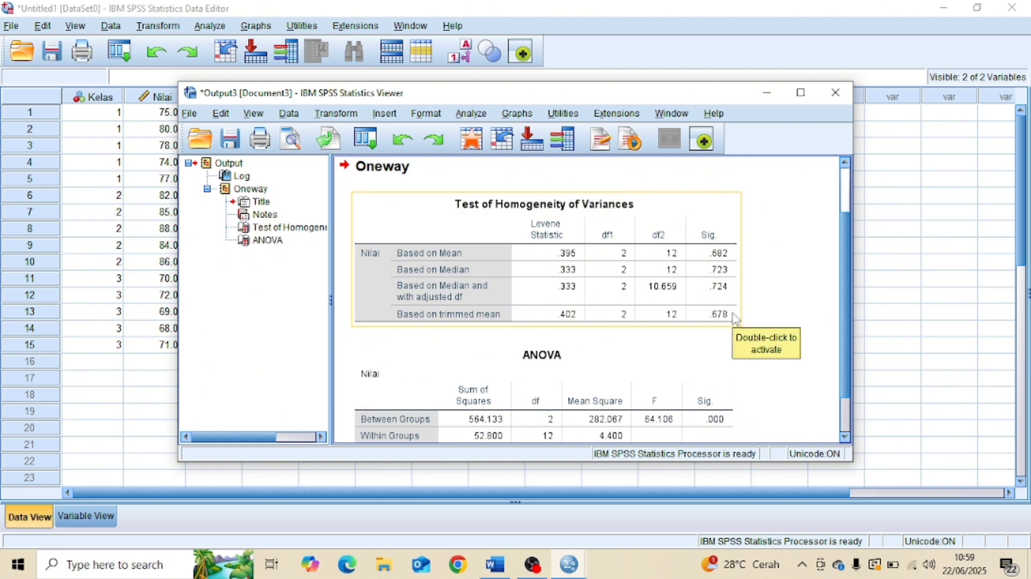
pyautogui.click(731, 349)
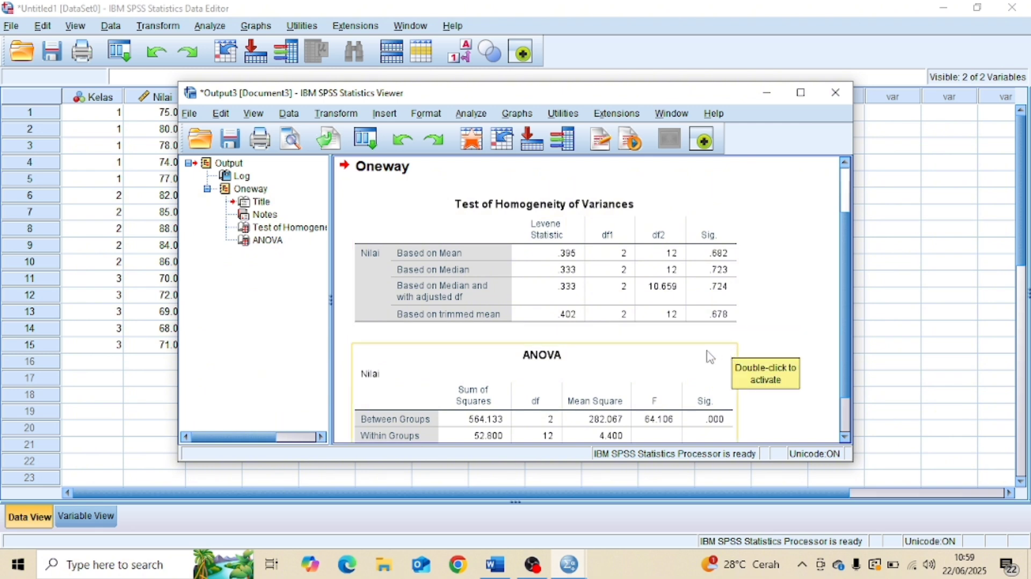
pyautogui.click(747, 329)
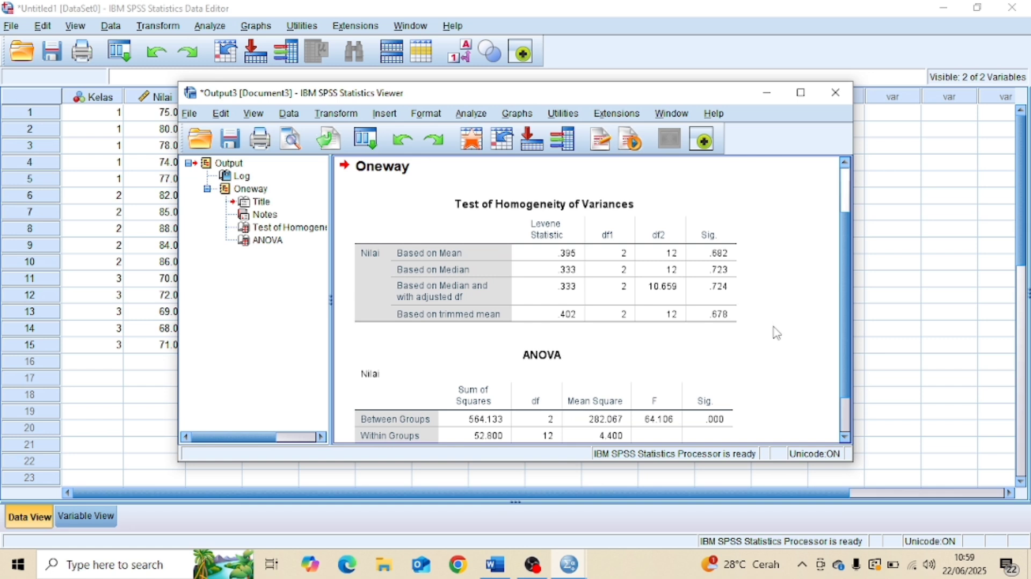
pyautogui.scroll(-2, 777, 334)
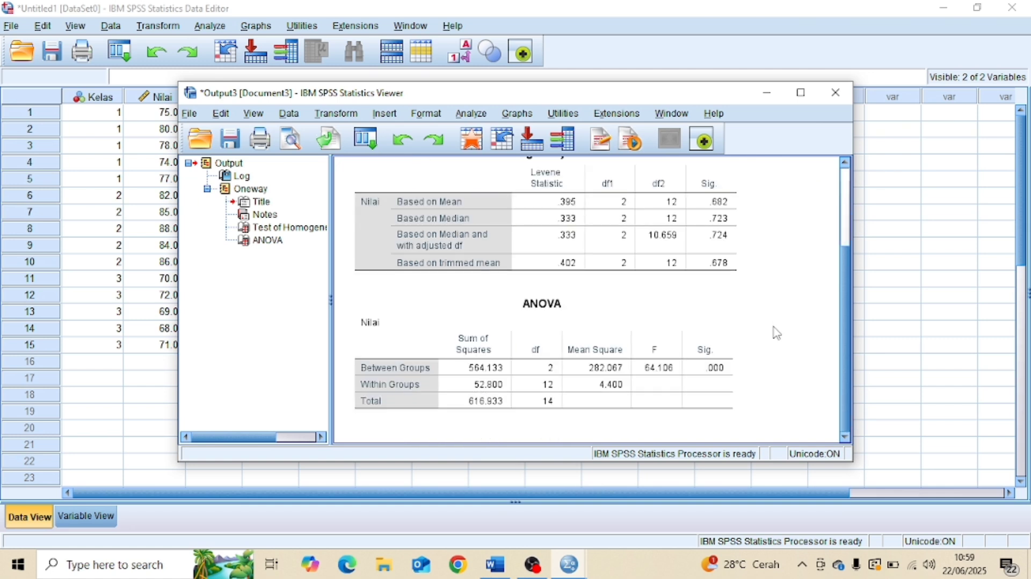
pyautogui.click(731, 369)
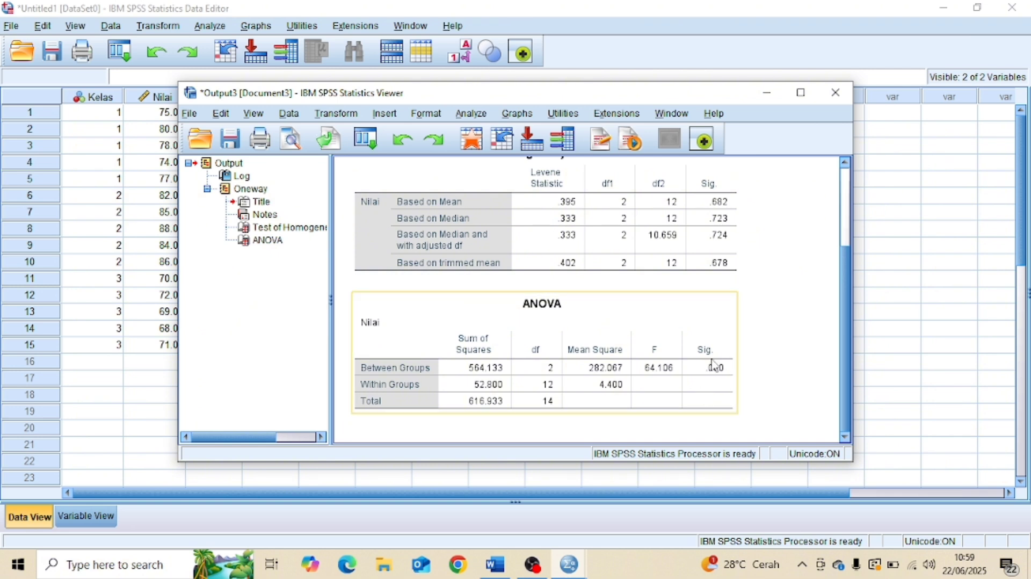
pyautogui.click(742, 385)
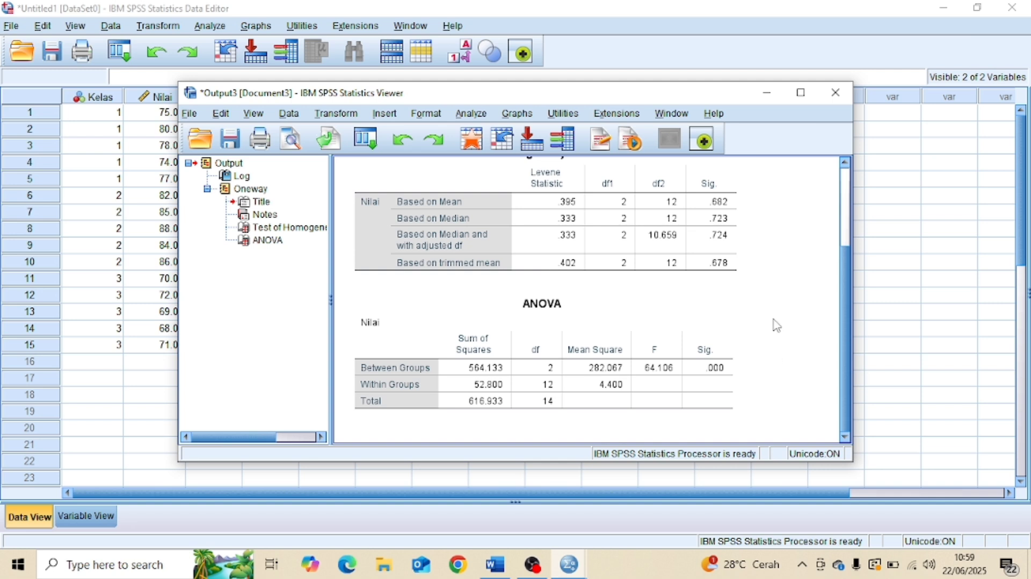
pyautogui.scroll(3, 776, 326)
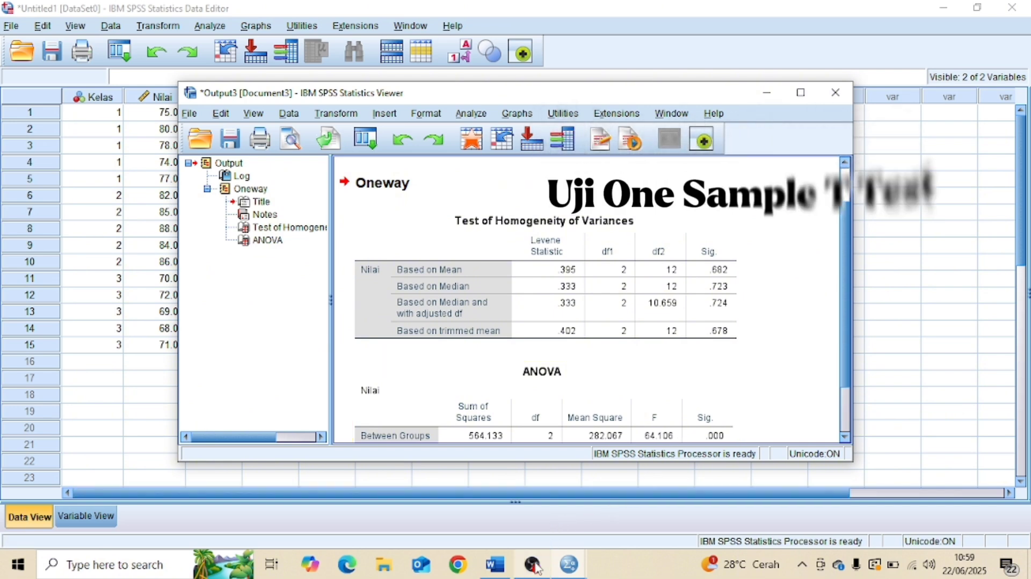
# Switch to the Word document SOAL Video SPSS and read problem 2, noting the 10 jam weekly study standard.
pyautogui.moveTo(525, 570)
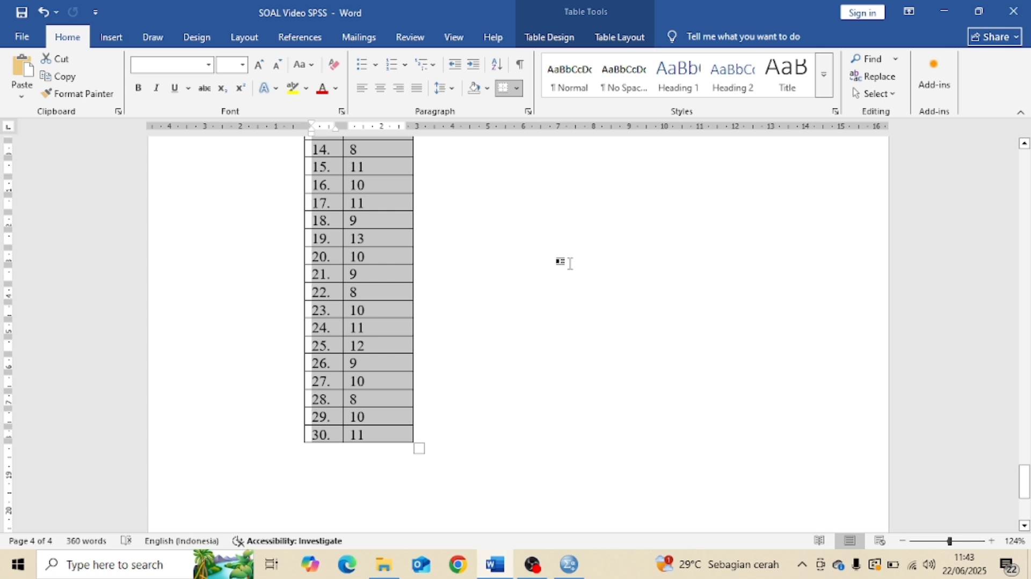
pyautogui.click(569, 263)
pyautogui.scroll(6, 569, 264)
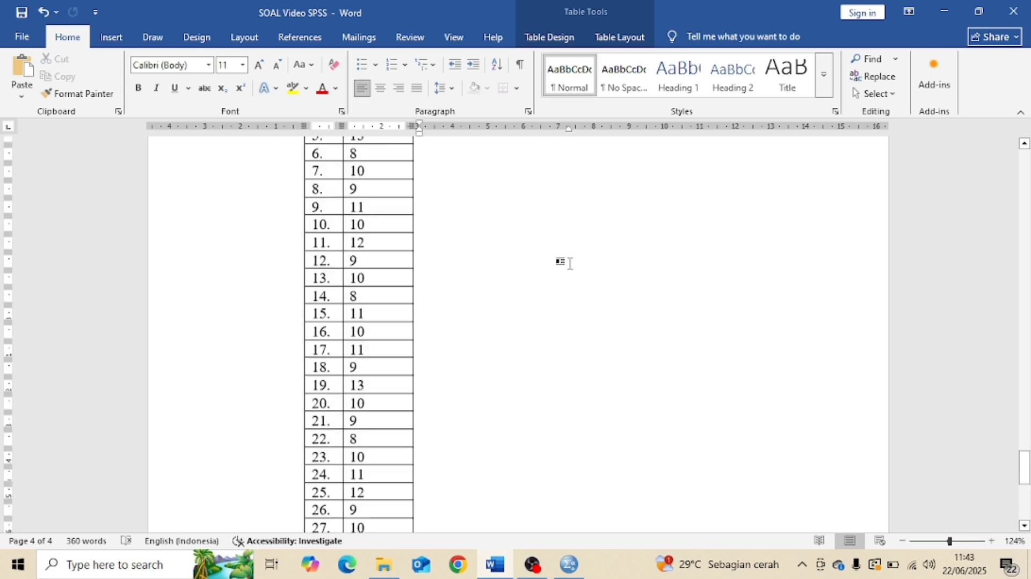
pyautogui.scroll(3, 571, 263)
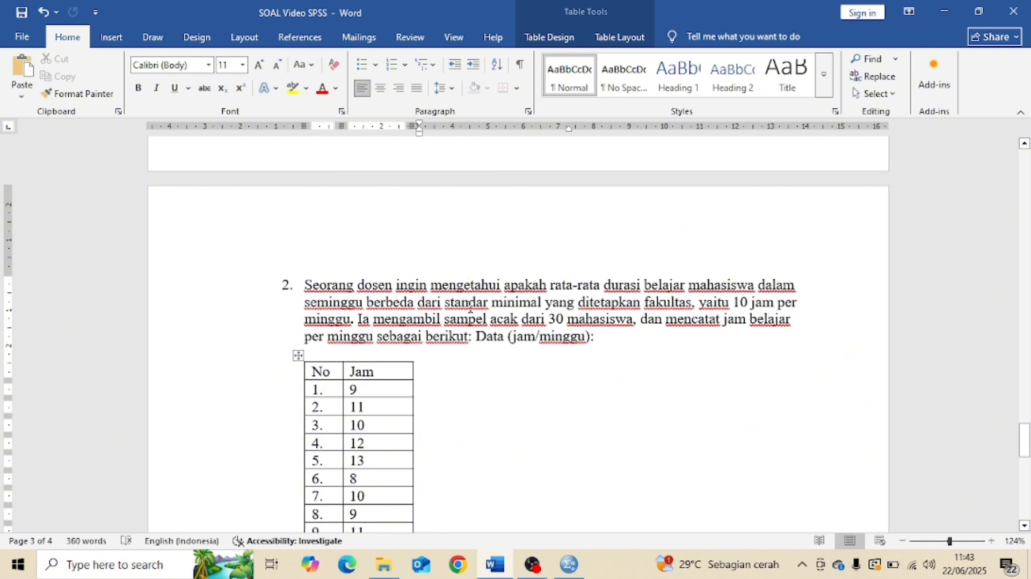
pyautogui.moveTo(734, 302); pyautogui.dragTo(773, 302)
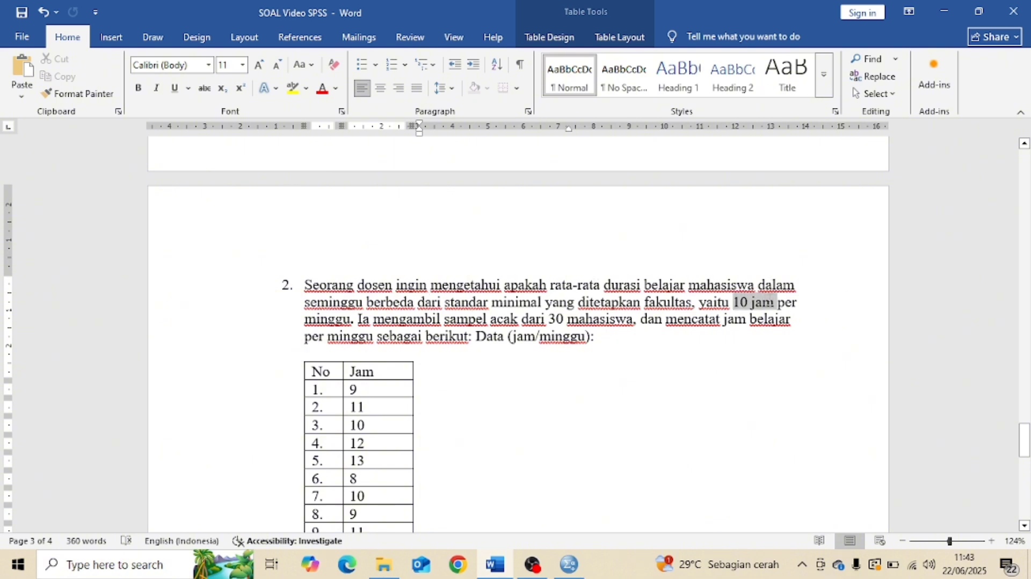
pyautogui.click(749, 302)
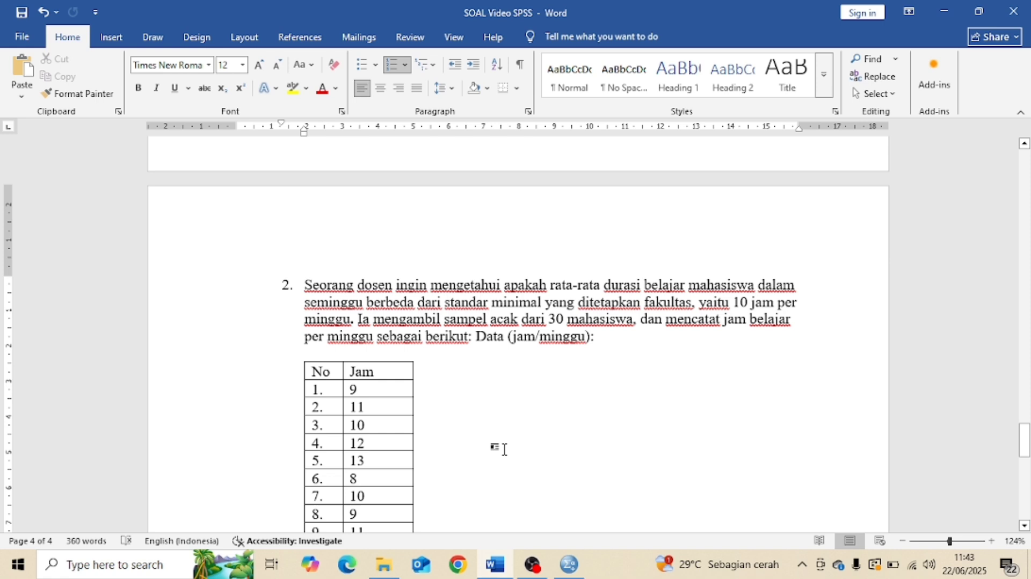
# Copy data rows 1 to 30 of the No and Jam table under problem 2, without the header row.
pyautogui.scroll(-4, 504, 449)
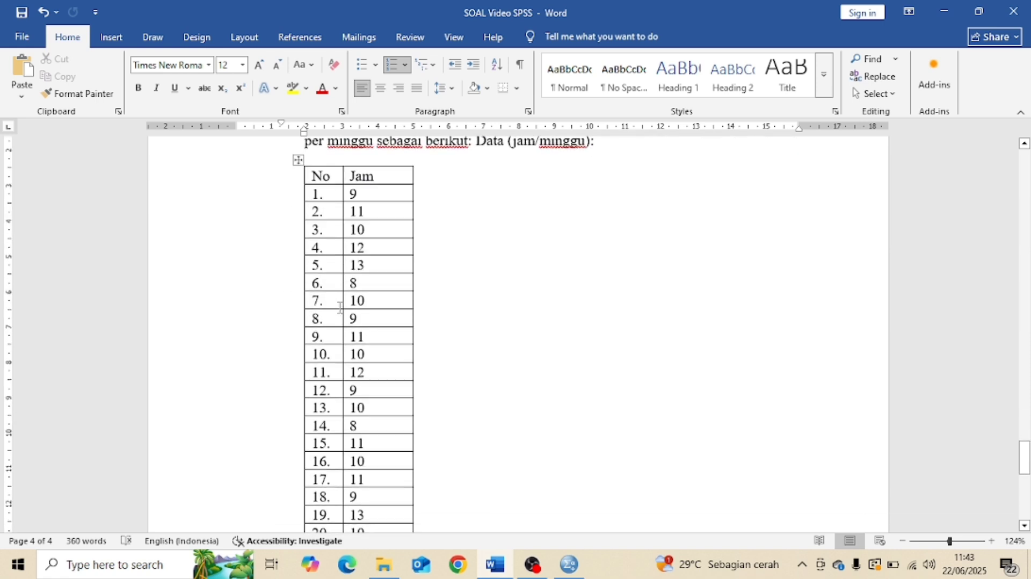
pyautogui.click(314, 194)
pyautogui.moveTo(314, 194)
pyautogui.mouseDown()
pyautogui.moveTo(349, 203)
pyautogui.moveTo(367, 310)
pyautogui.moveTo(351, 543)
pyautogui.moveTo(355, 487)
pyautogui.mouseUp()
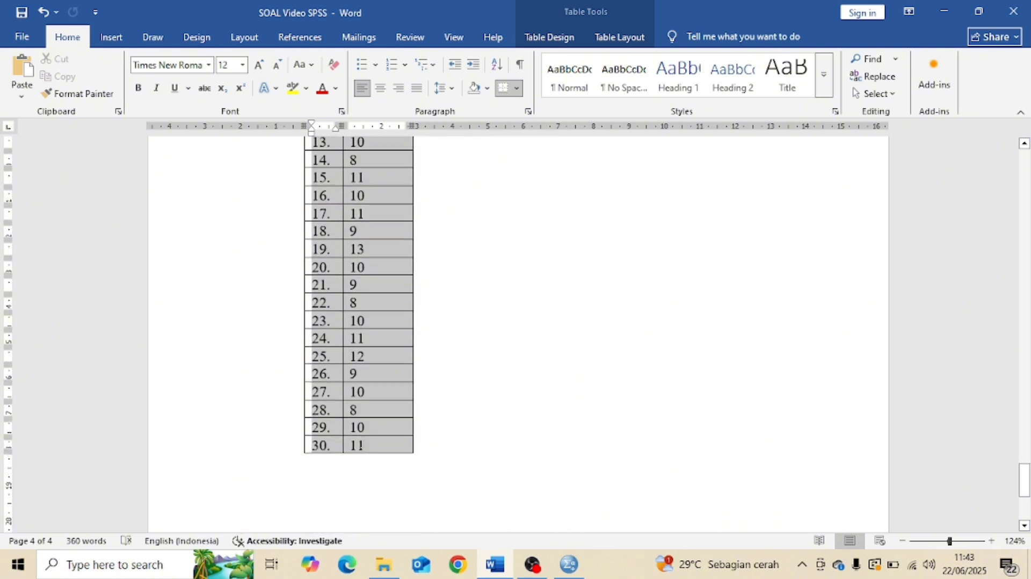
pyautogui.moveTo(361, 445); pyautogui.dragTo(363, 447)
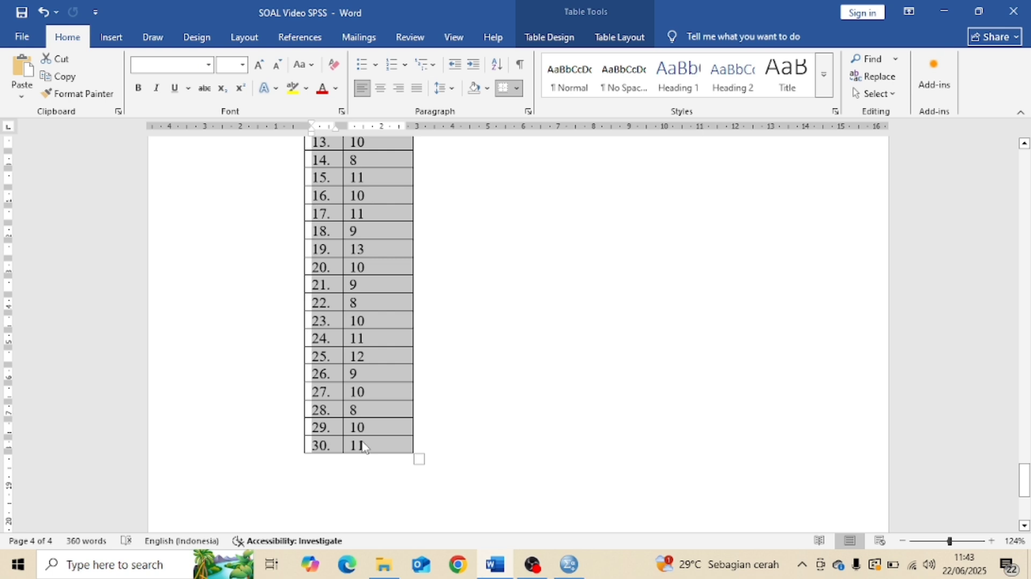
pyautogui.hotkey('ctrl', 'c')
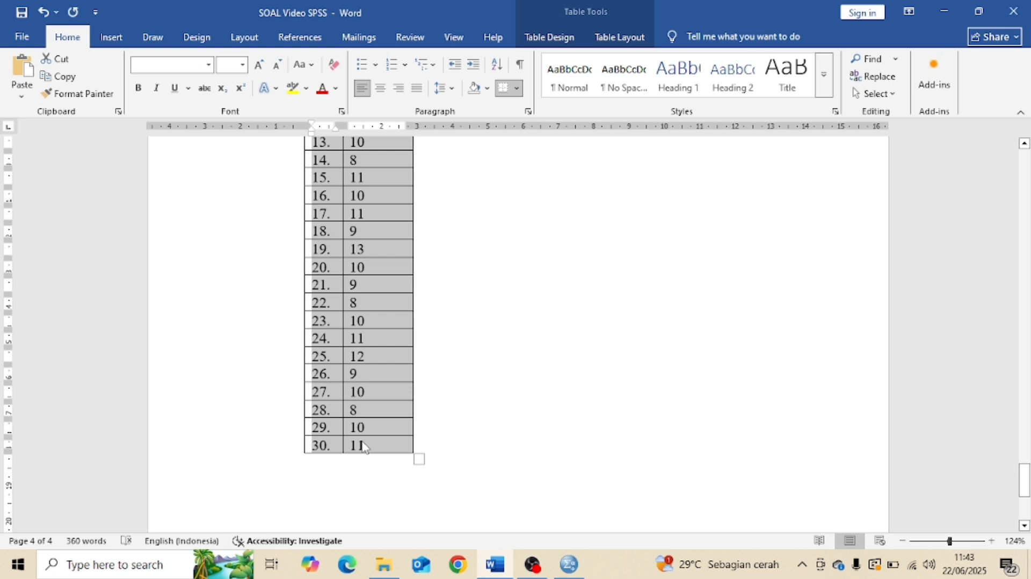
# Switch to the SPSS Data Editor and paste the copied rows into the empty data sheet from the first cell.
pyautogui.click(568, 567)
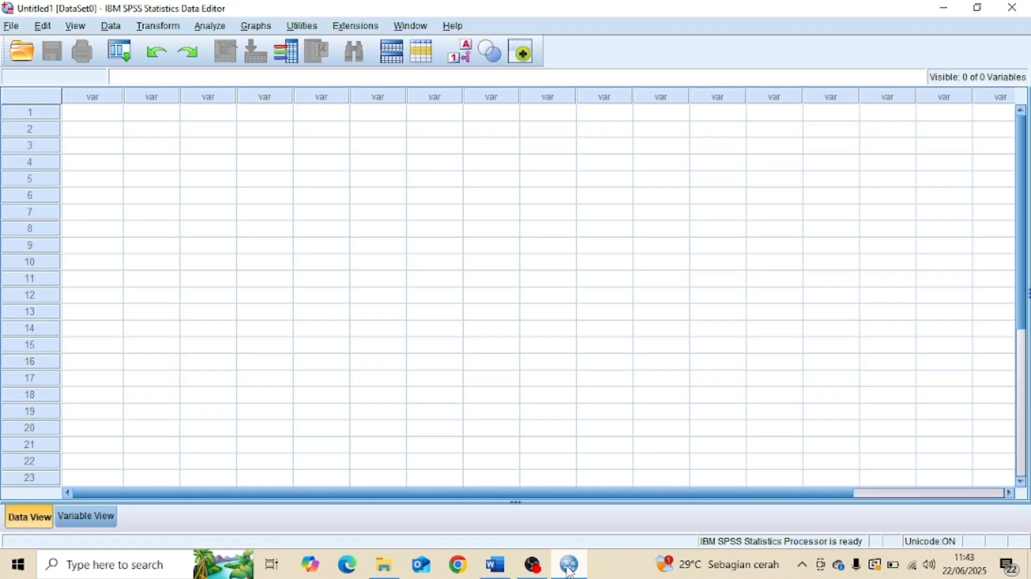
pyautogui.click(103, 117)
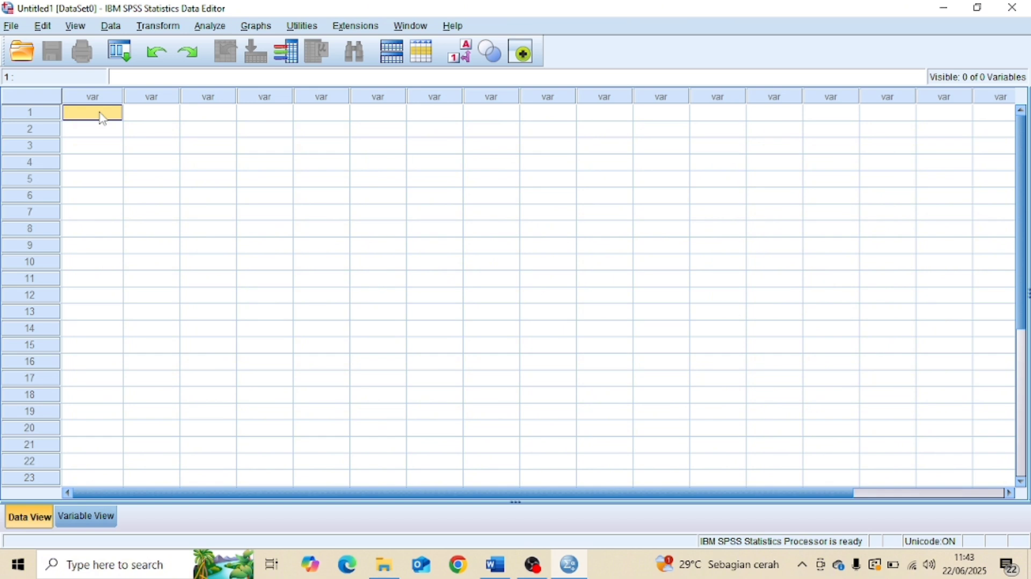
pyautogui.hotkey('ctrl', 'v')
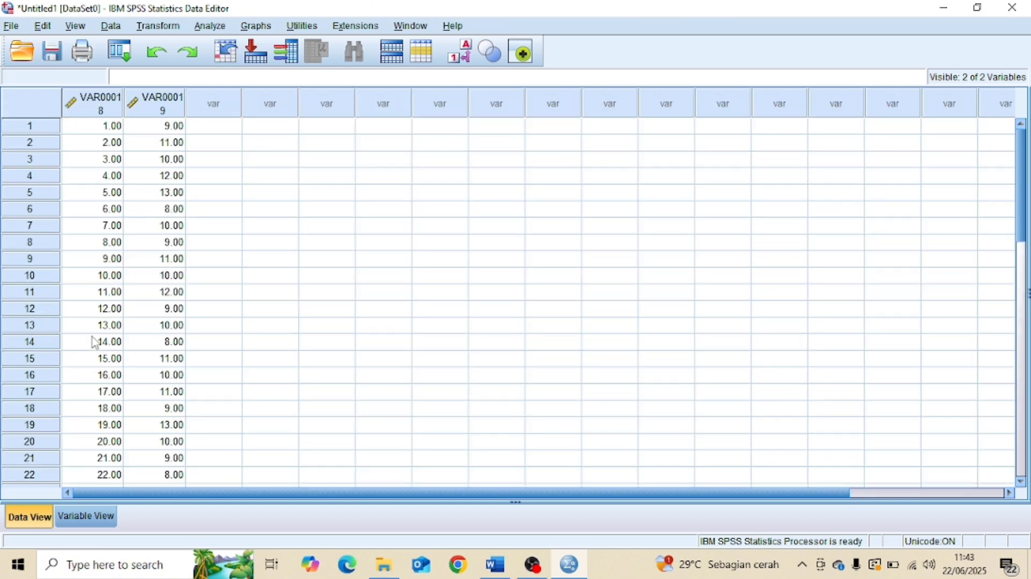
# Rename the two pasted variables as No and Jam.
pyautogui.click(82, 519)
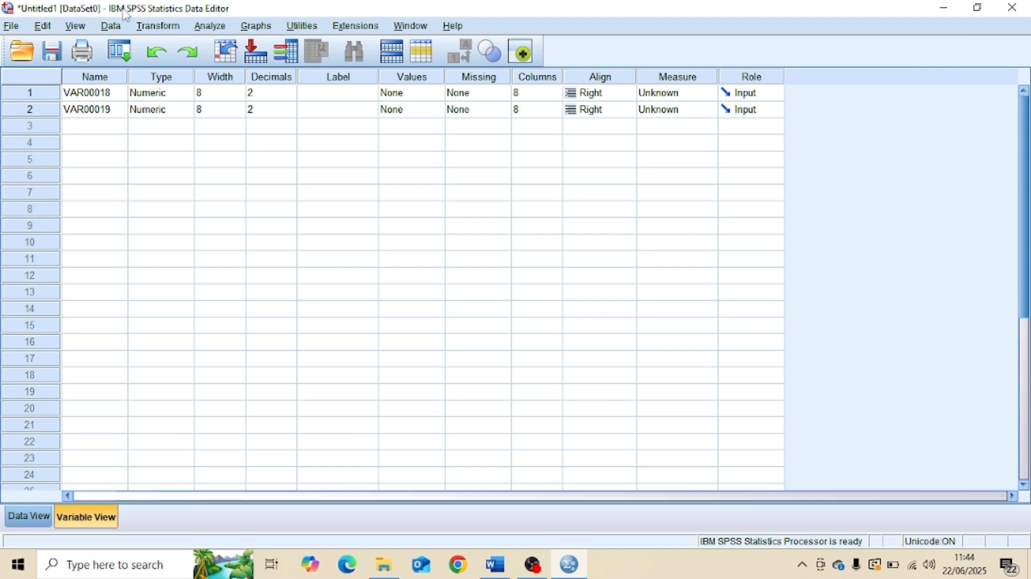
pyautogui.click(101, 91)
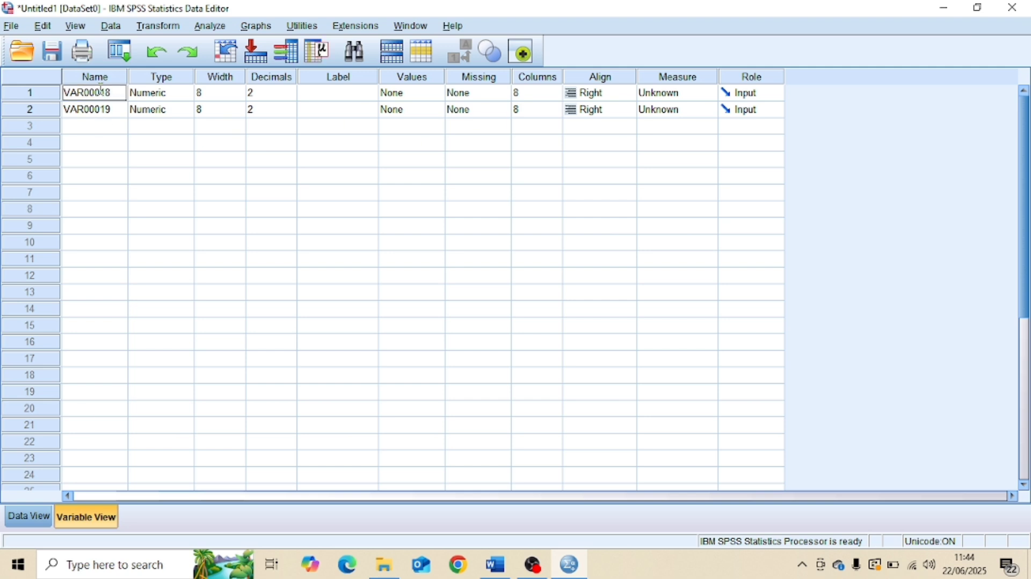
pyautogui.write('No')
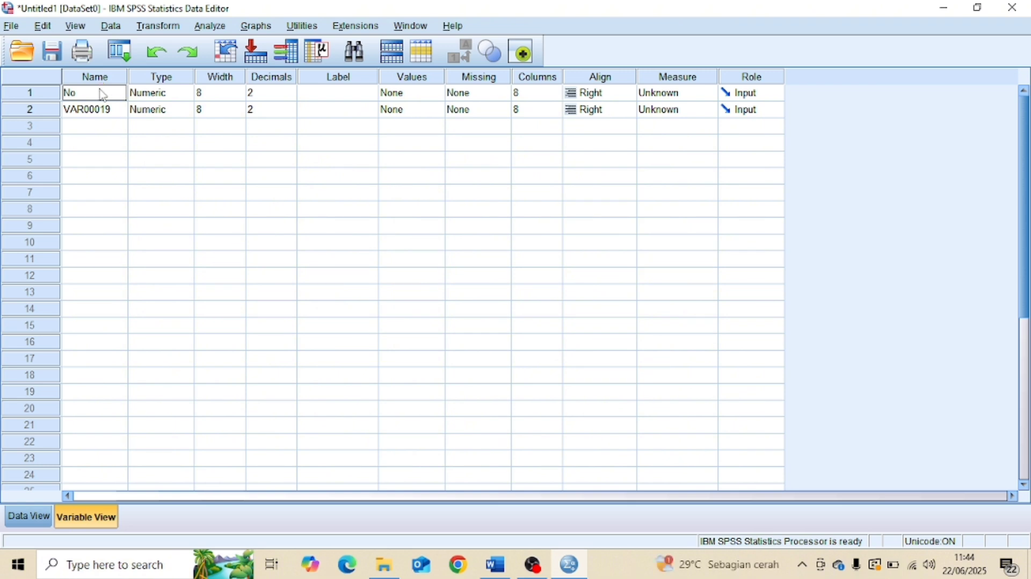
pyautogui.press('Return')
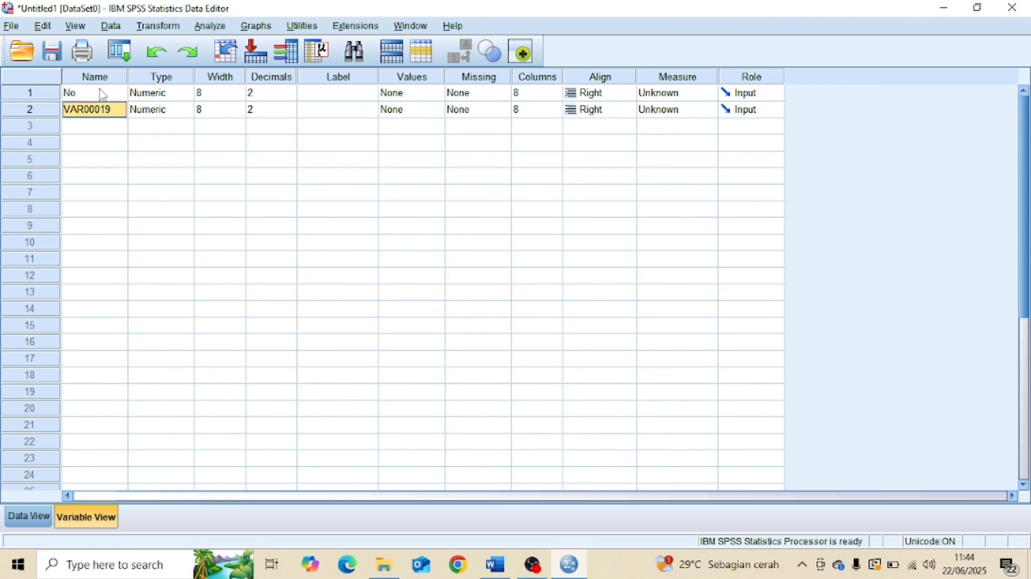
pyautogui.press('shift')
pyautogui.write('Jam')
# Set the decimals of the No variable to 0 and return to the data sheet.
pyautogui.click(283, 93)
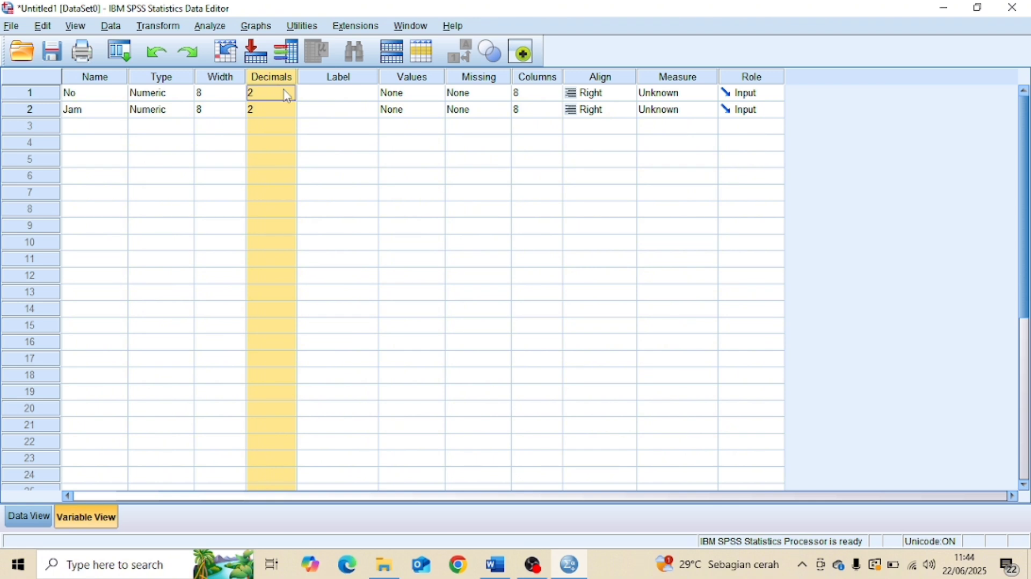
pyautogui.click(284, 93)
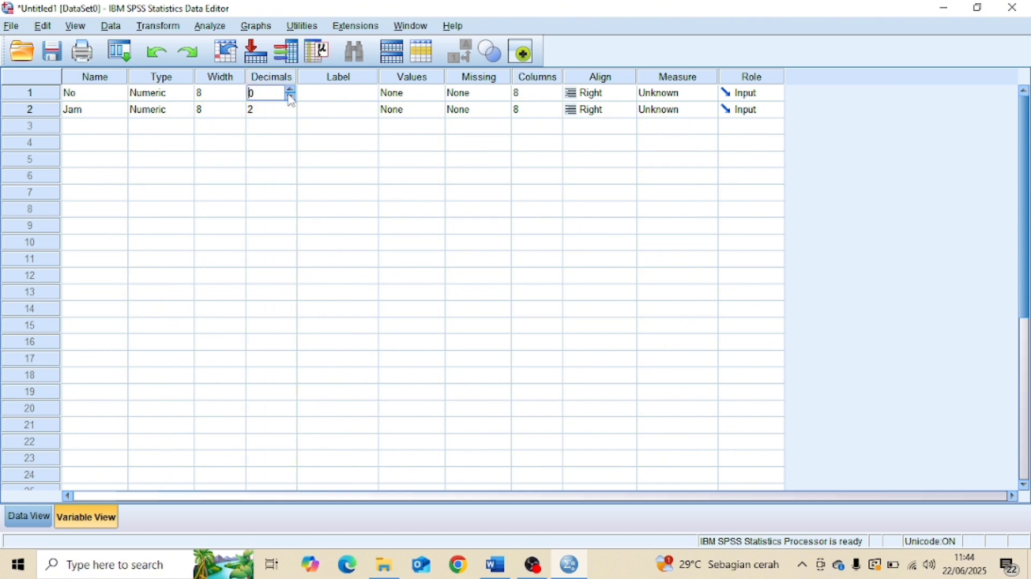
pyautogui.click(29, 517)
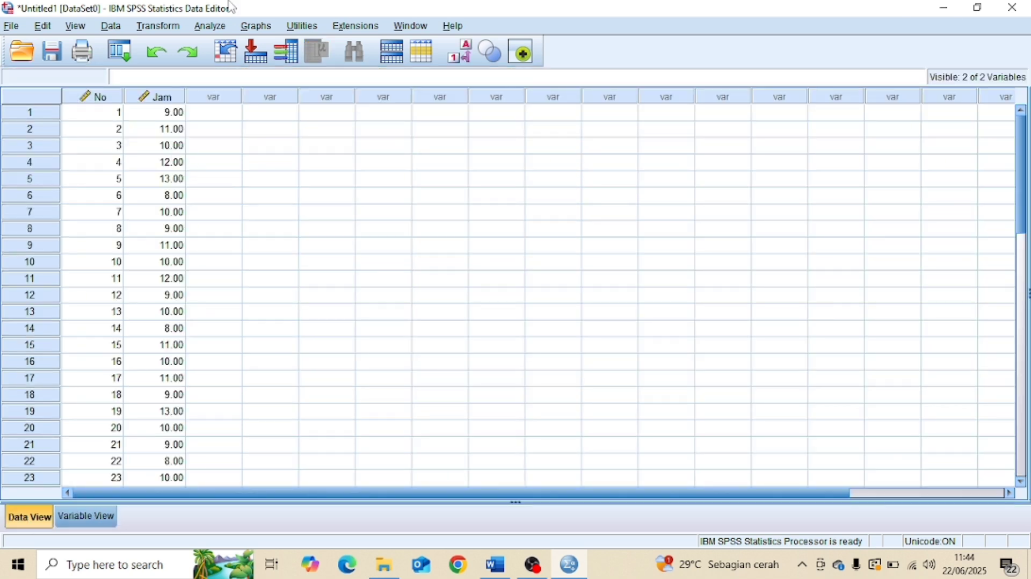
# Set up a One-Sample T Test with Jam as the test variable and a test value of 10.
pyautogui.click(215, 28)
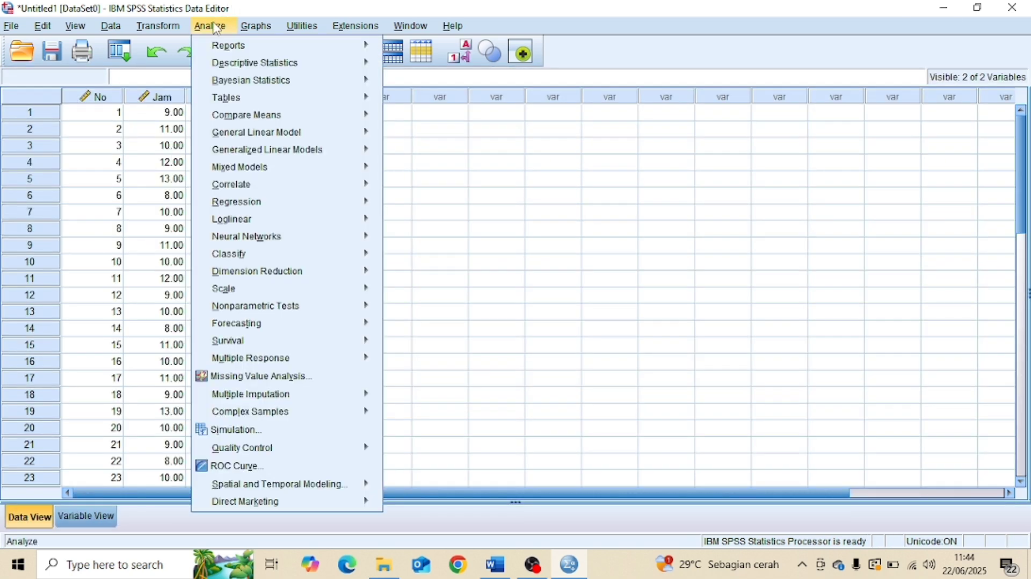
pyautogui.moveTo(246, 122)
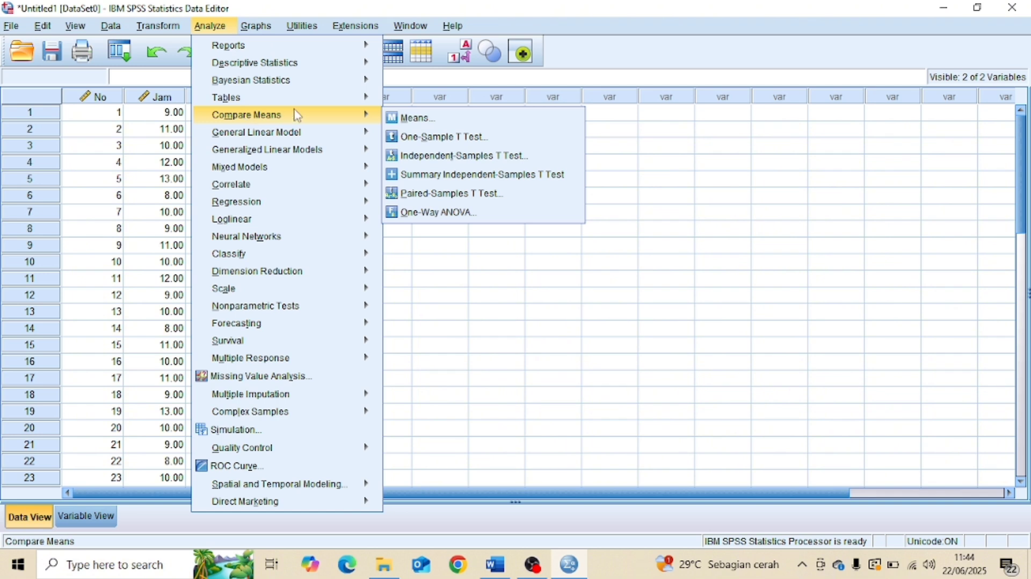
pyautogui.click(421, 138)
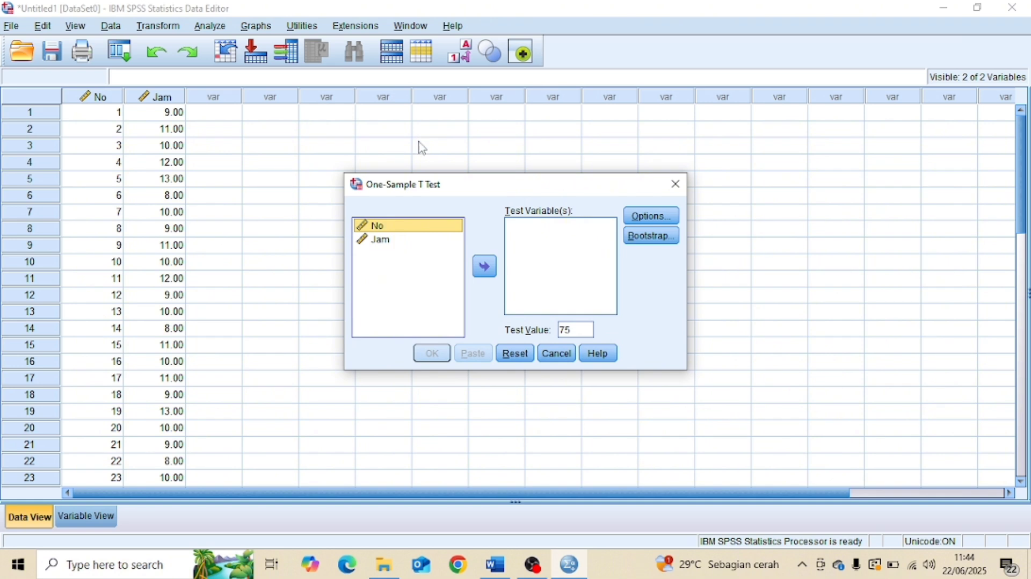
pyautogui.click(413, 241)
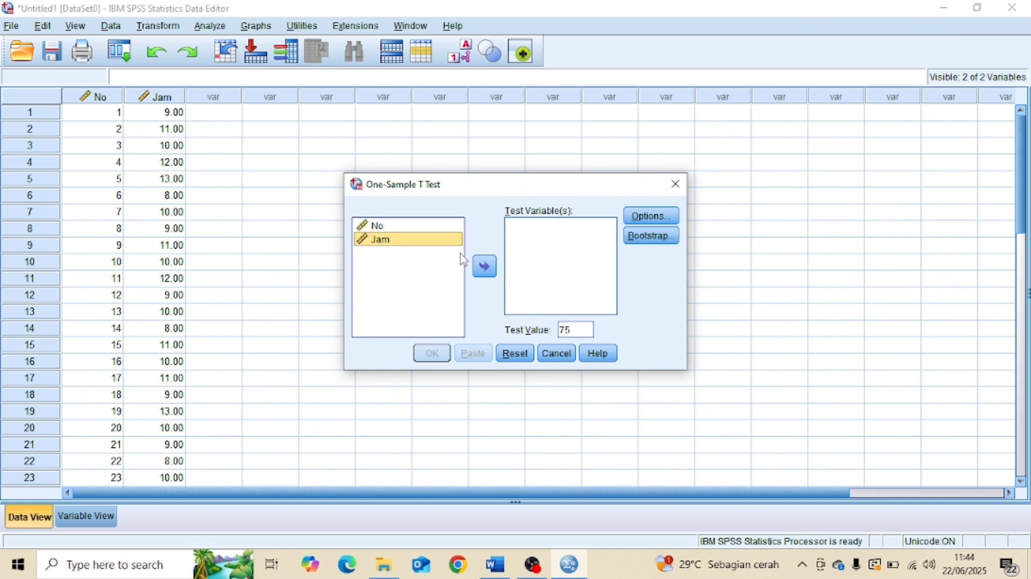
pyautogui.click(485, 266)
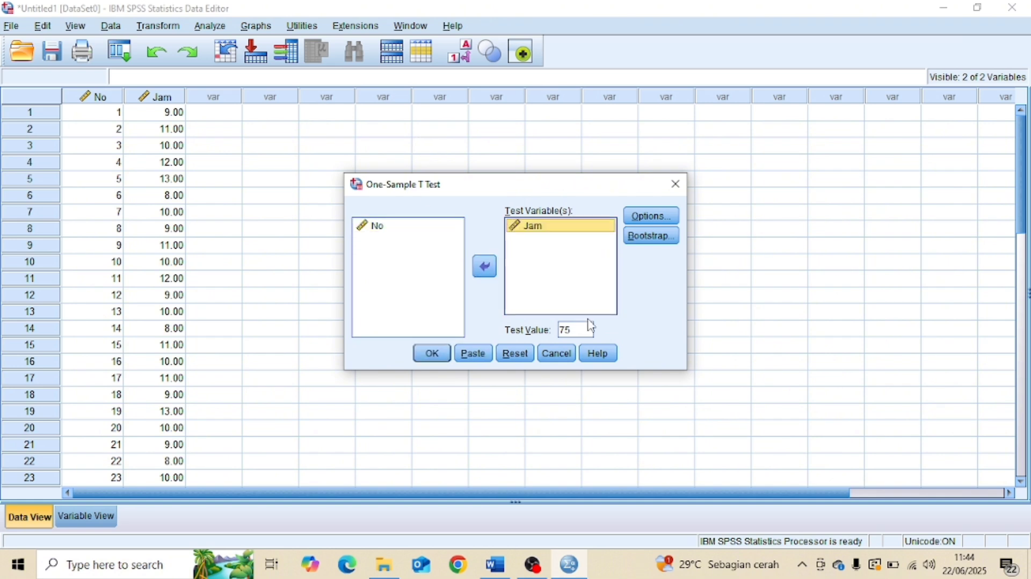
pyautogui.doubleClick(571, 329)
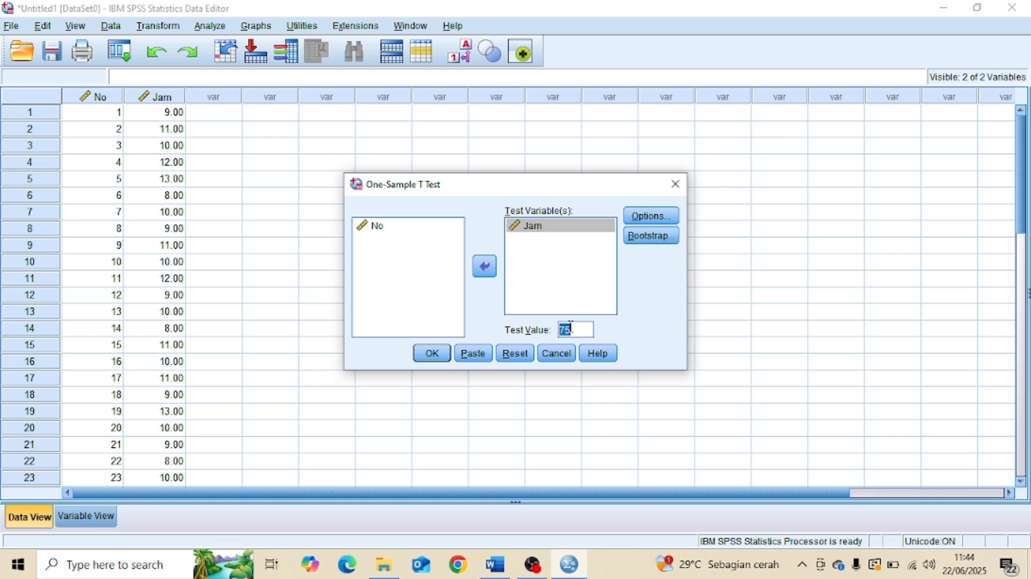
pyautogui.write('10')
# Keep the 95% confidence interval in the One-Sample T Test options and run the test.
pyautogui.click(652, 217)
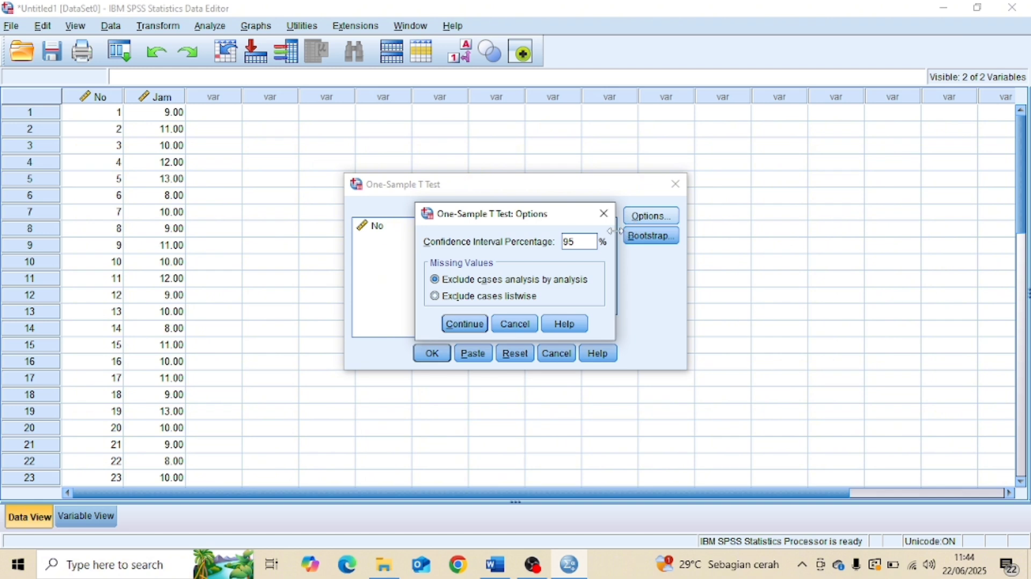
pyautogui.click(577, 243)
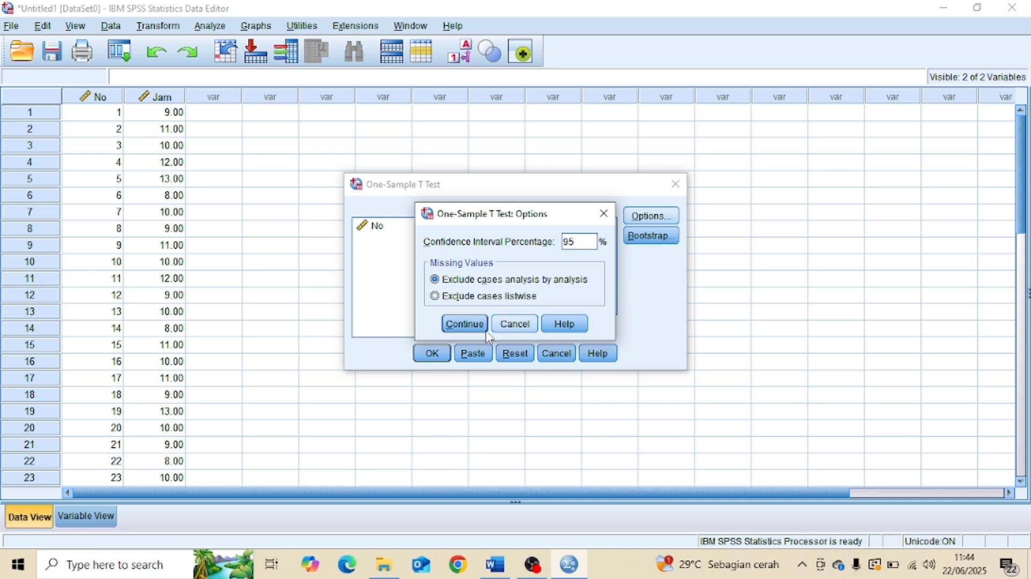
pyautogui.click(458, 324)
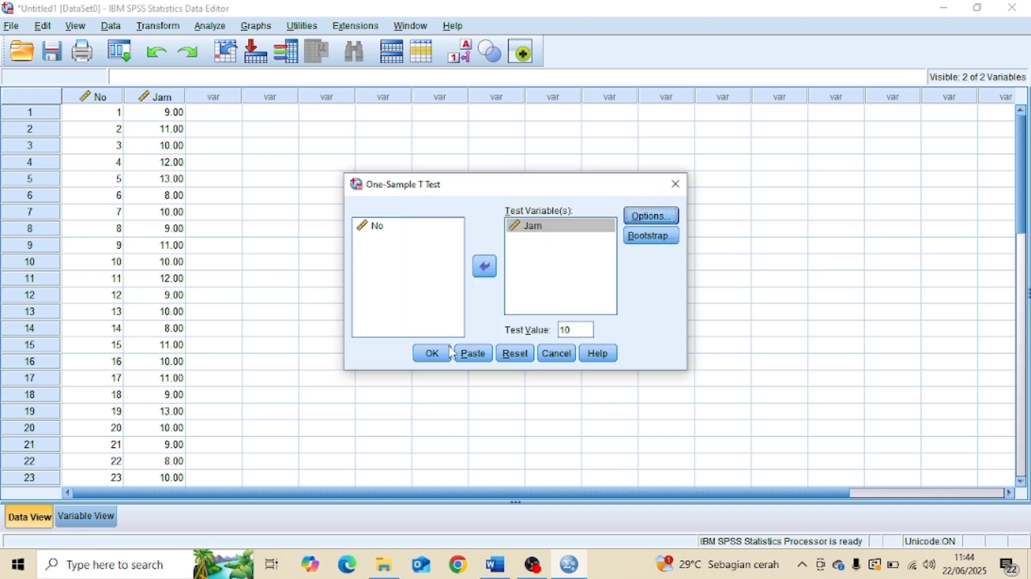
pyautogui.click(432, 354)
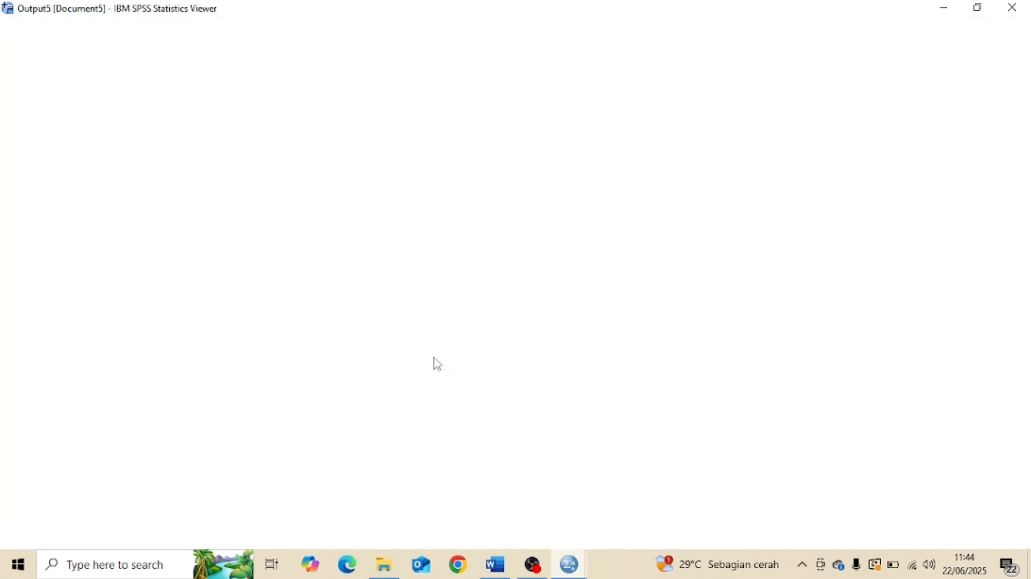